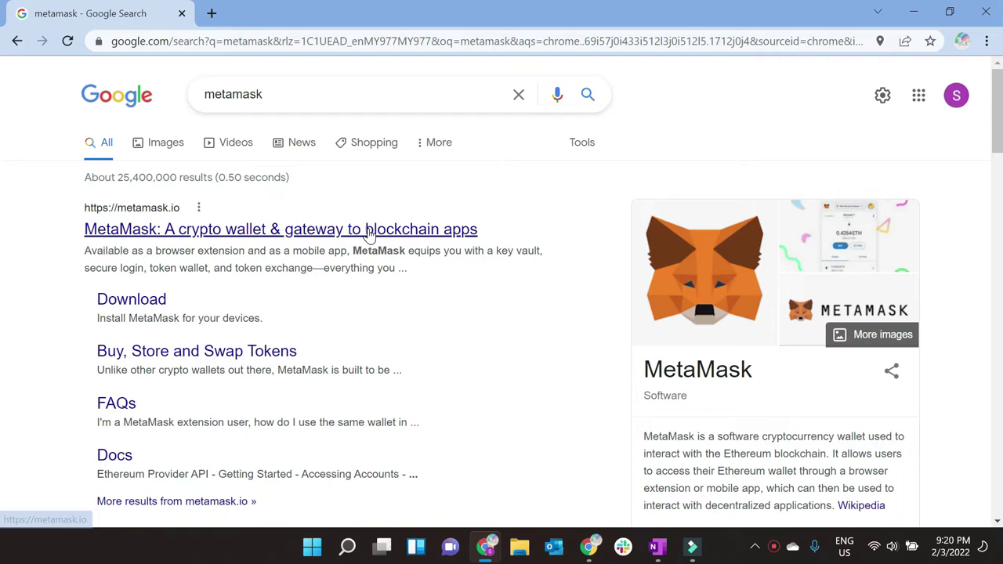
Step: Go from the metamask.io search result to its download page for Chrome
left_click(370, 229)
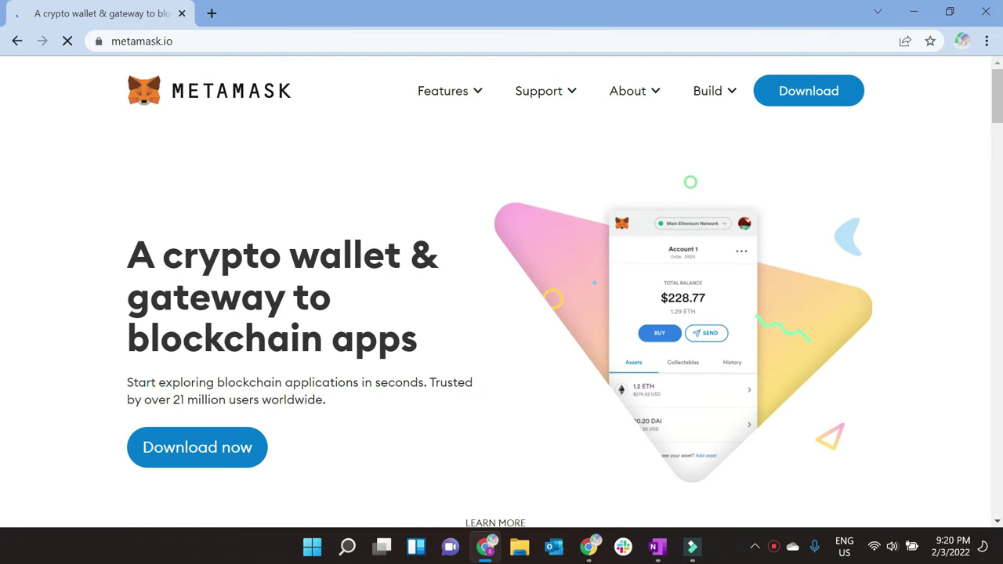
left_click(243, 449)
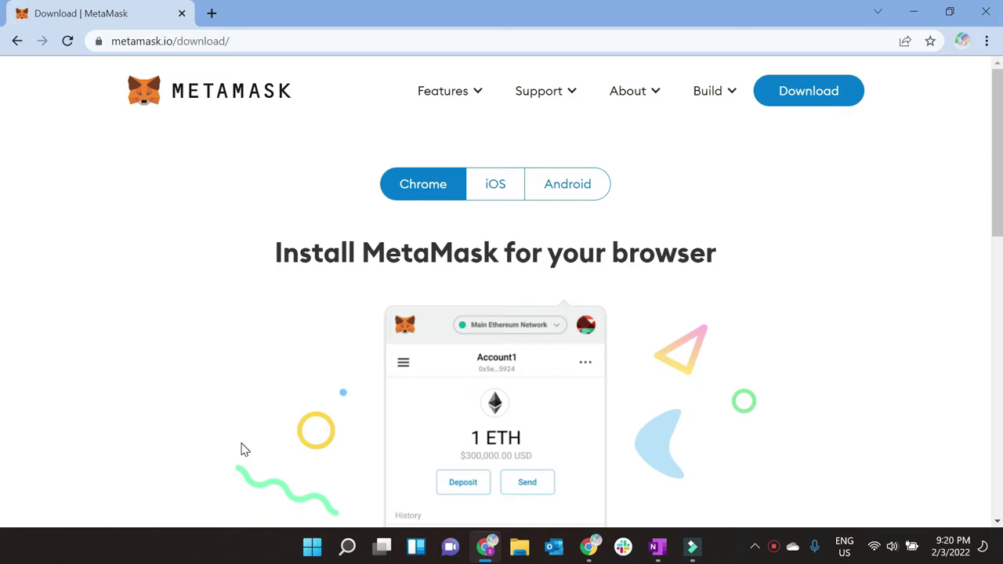
scroll(294, 396, "down", 2)
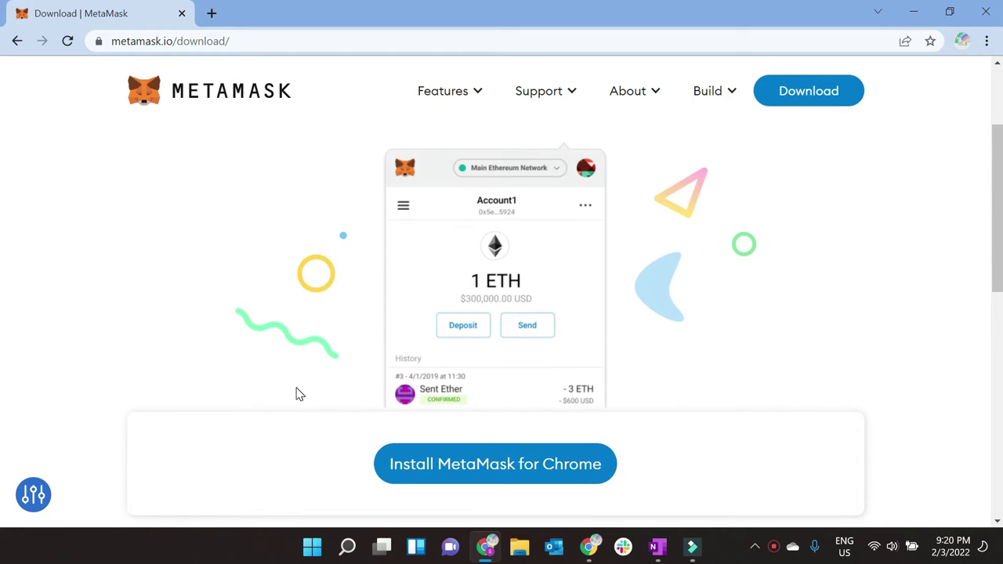
scroll(296, 394, "down", 1)
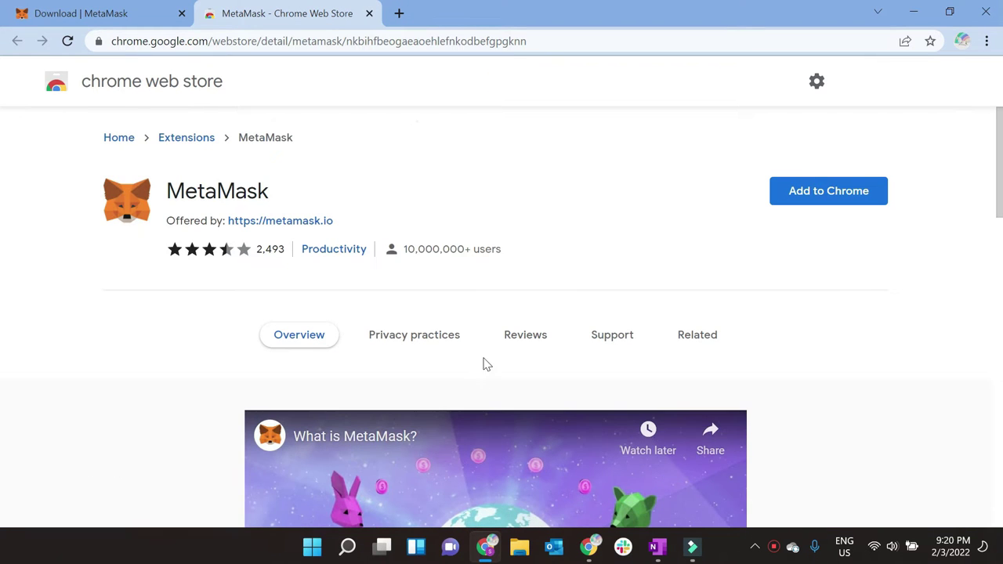
Step: Add the MetaMask extension to Chrome and dismiss the added notice
left_click(824, 198)
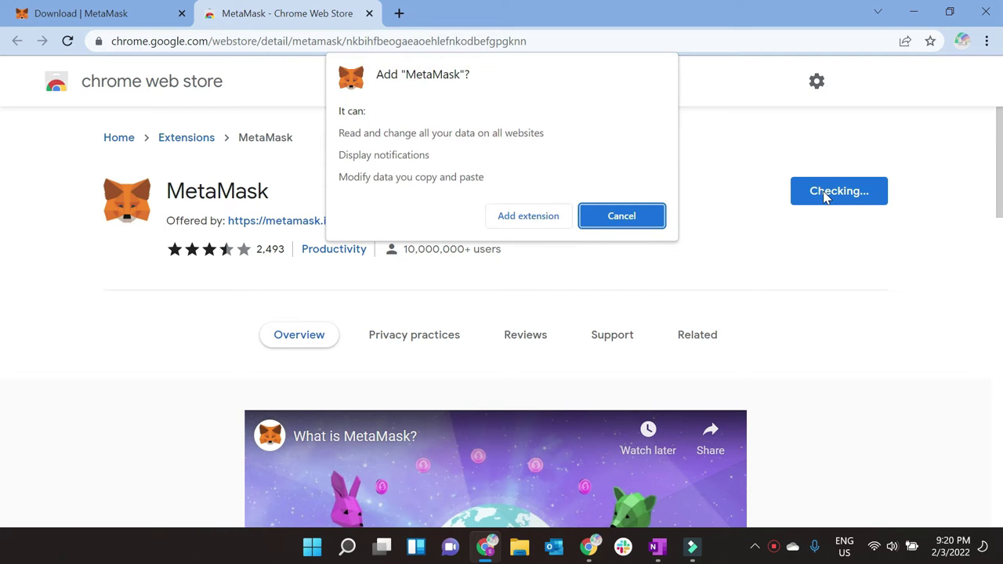
left_click(552, 216)
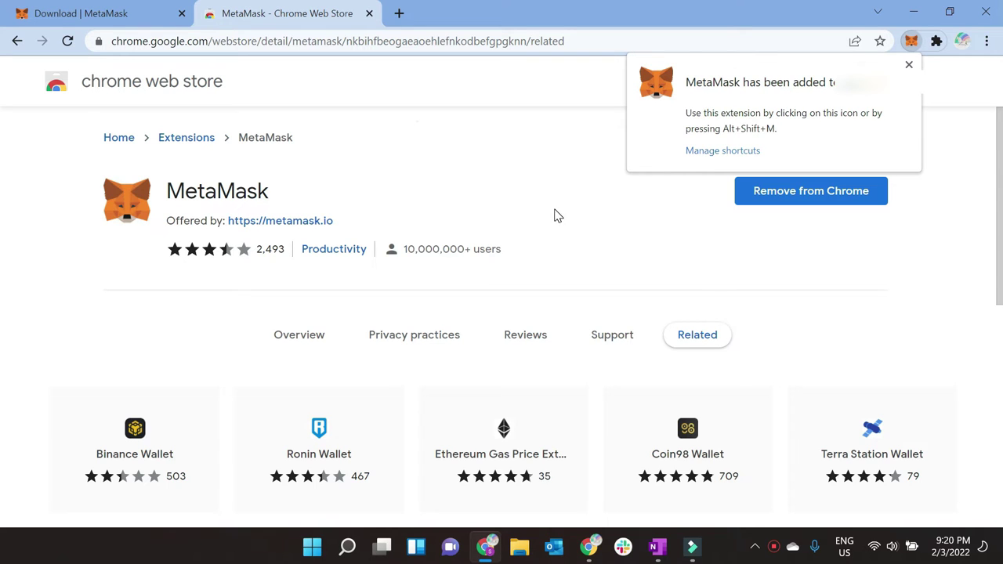
left_click(909, 65)
Step: Pin MetaMask to the browser toolbar from the Extensions menu
left_click(935, 45)
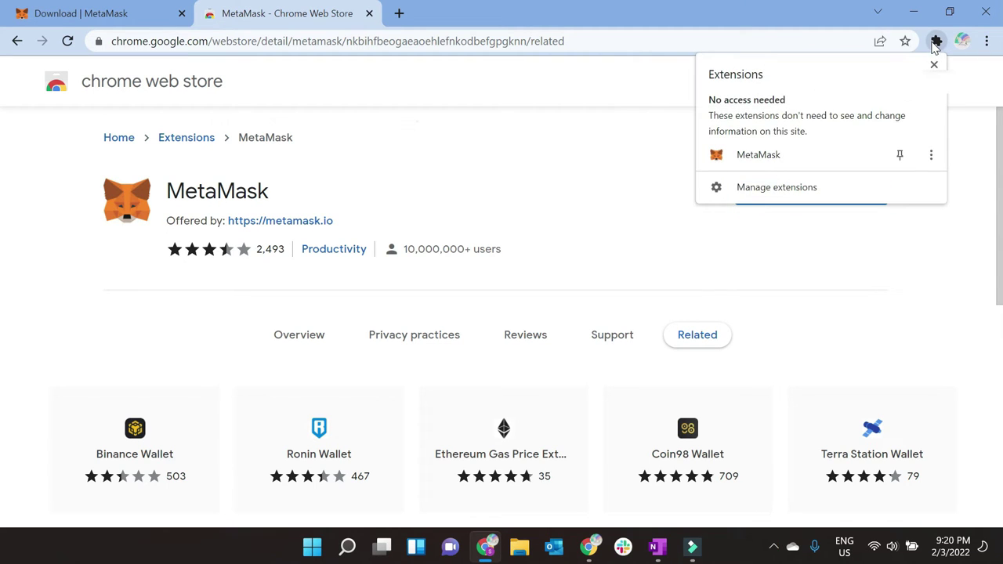
left_click(789, 156)
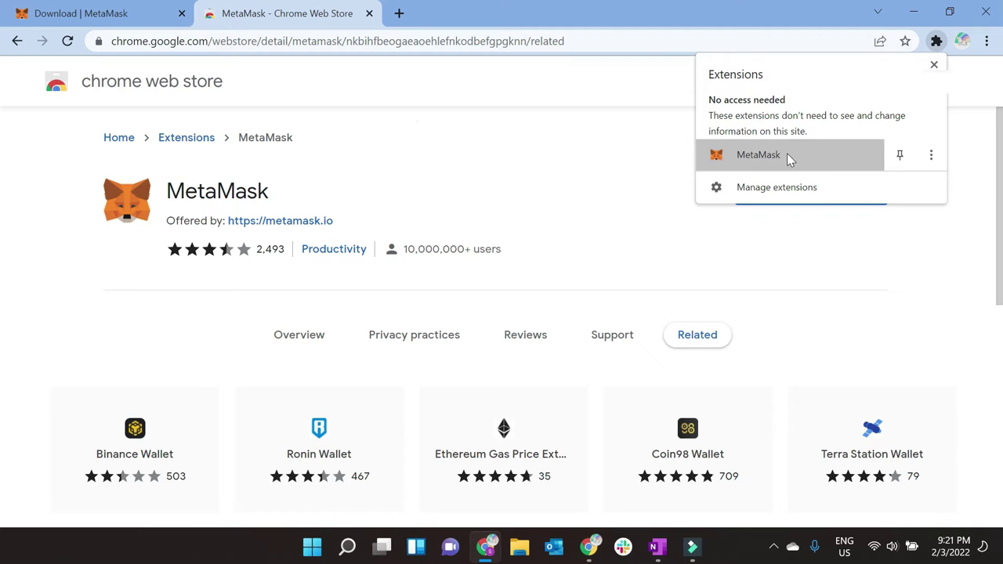
left_click(900, 155)
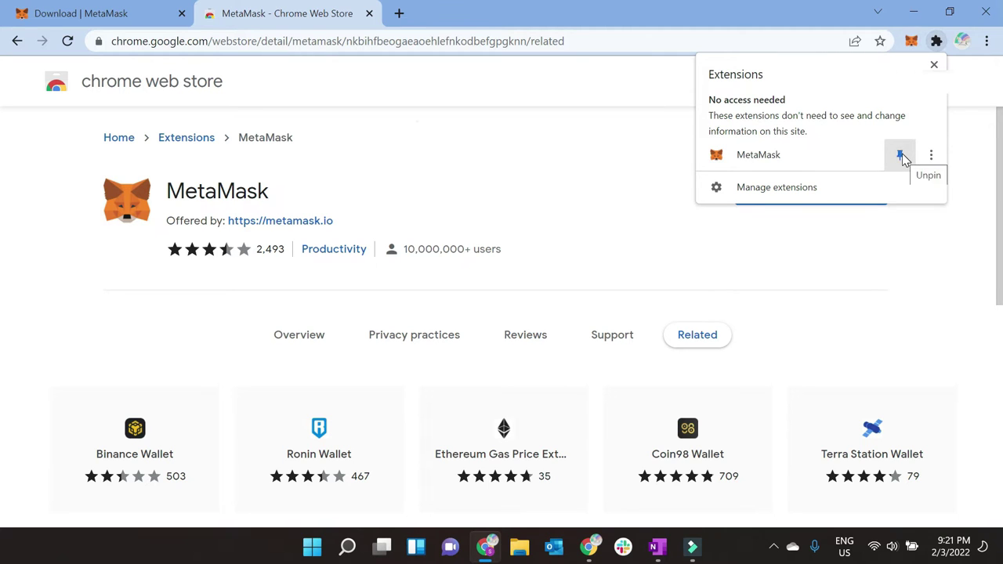
left_click(934, 65)
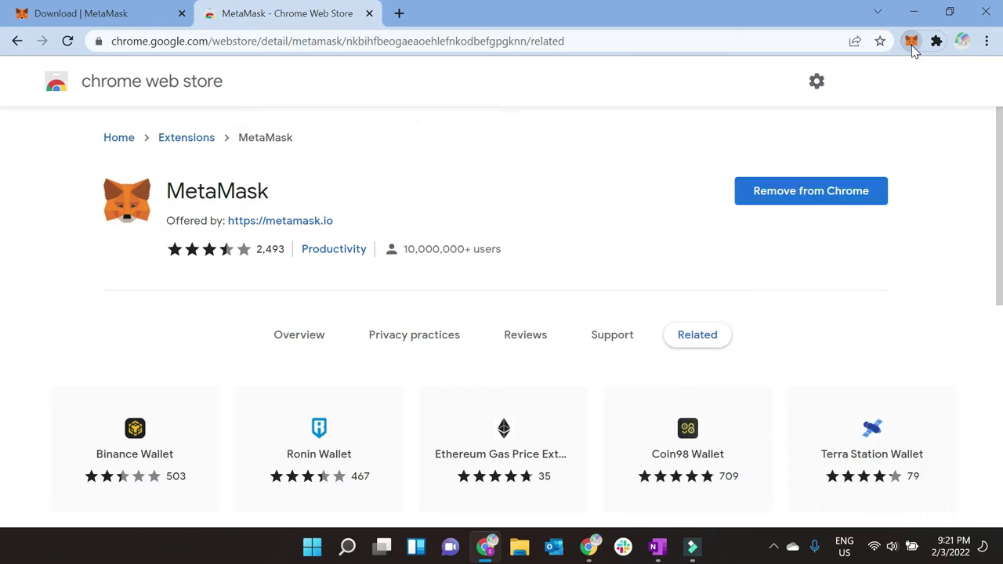
Step: Start MetaMask's Create a Wallet setup and agree to share anonymous usage data
left_click(911, 44)
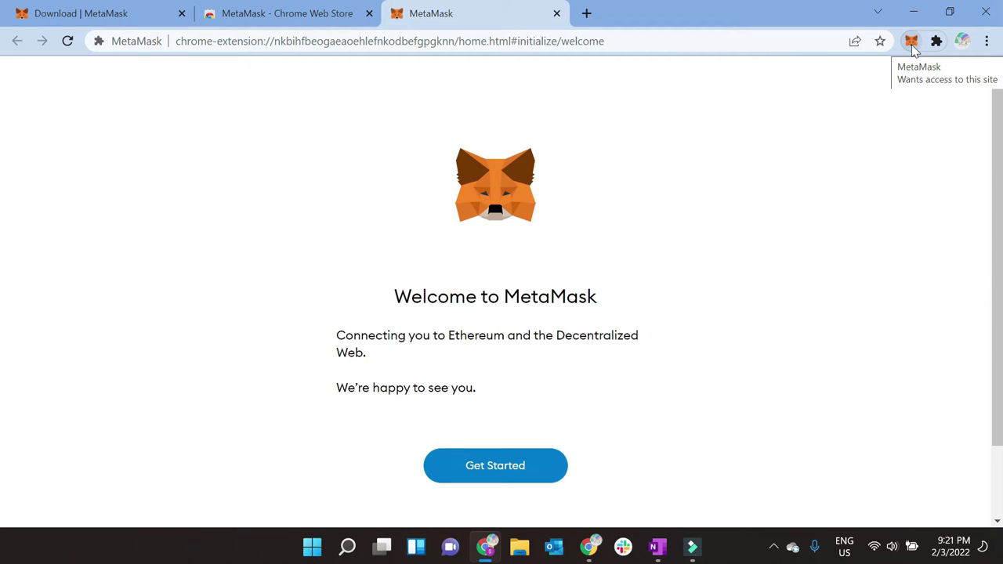
left_click(505, 465)
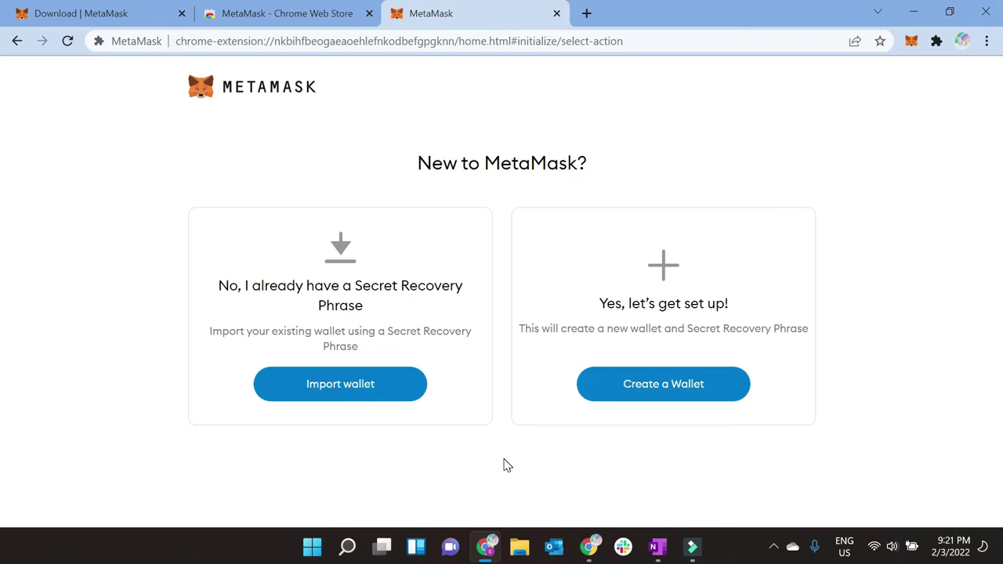
left_click(632, 391)
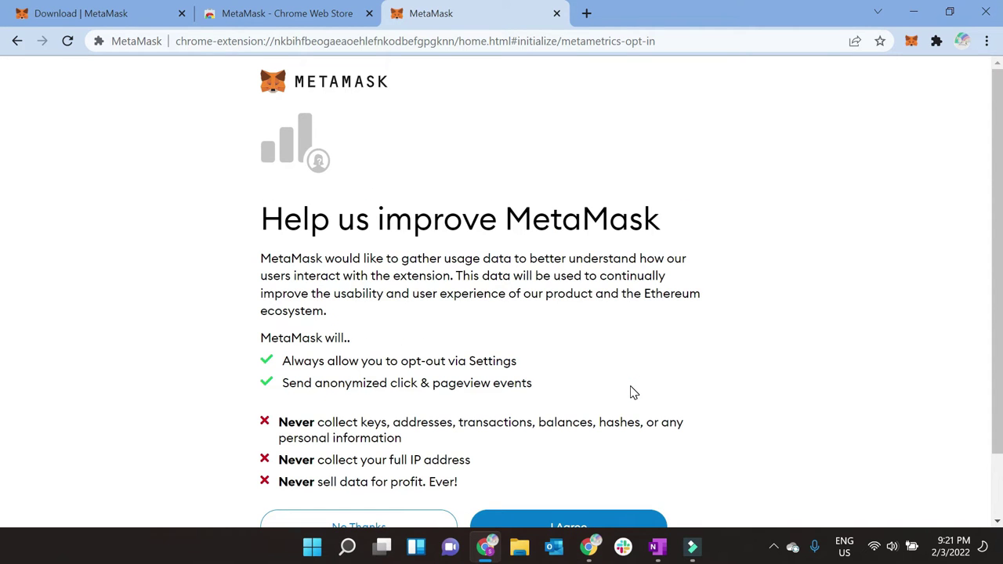
scroll(633, 392, "down", 2)
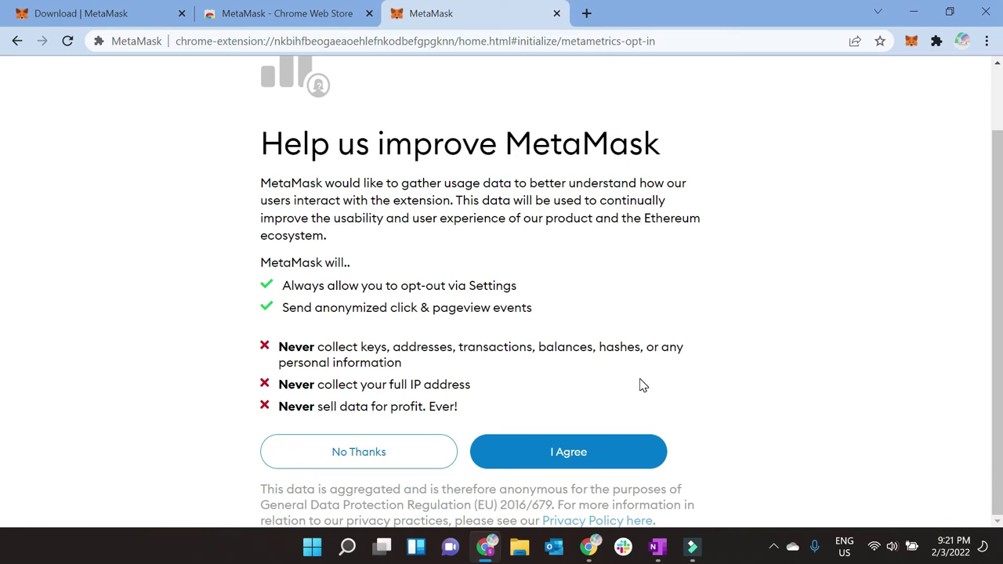
left_click(586, 446)
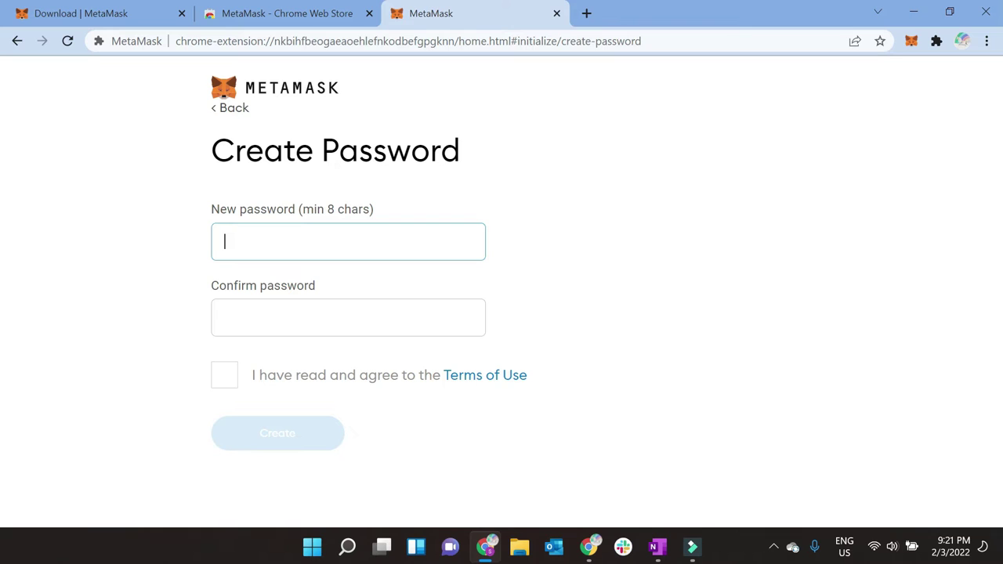
Step: Set and confirm the wallet password, accept the Terms of Use, and continue past the security video
type("**********")
key("Tab")
type("**********")
left_click(224, 376)
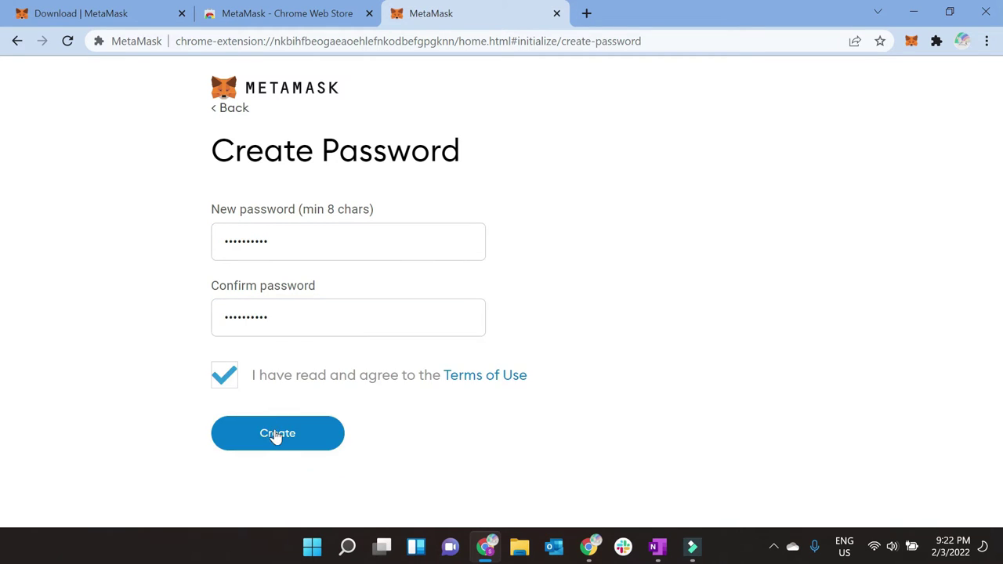
left_click(276, 435)
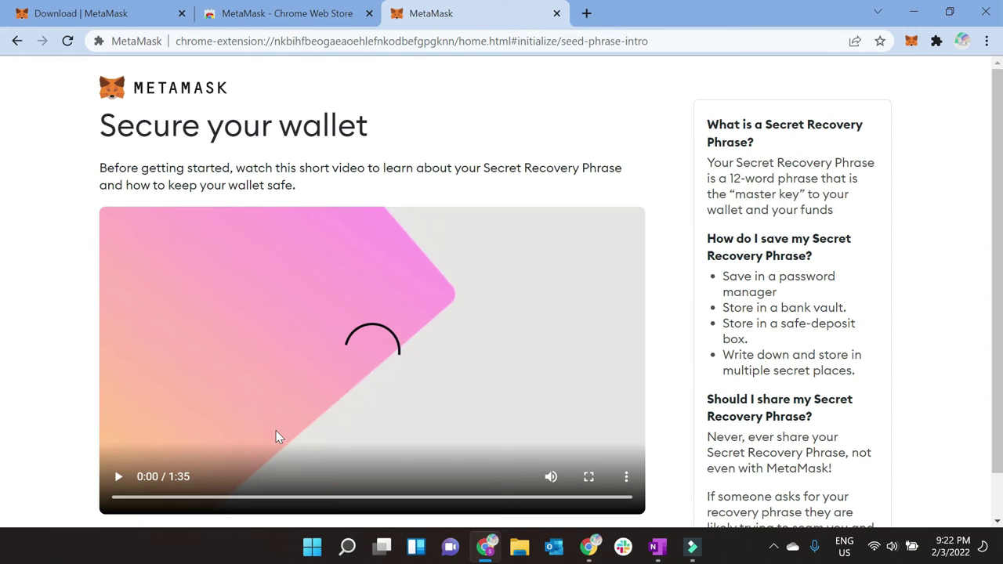
scroll(276, 437, "down", 1)
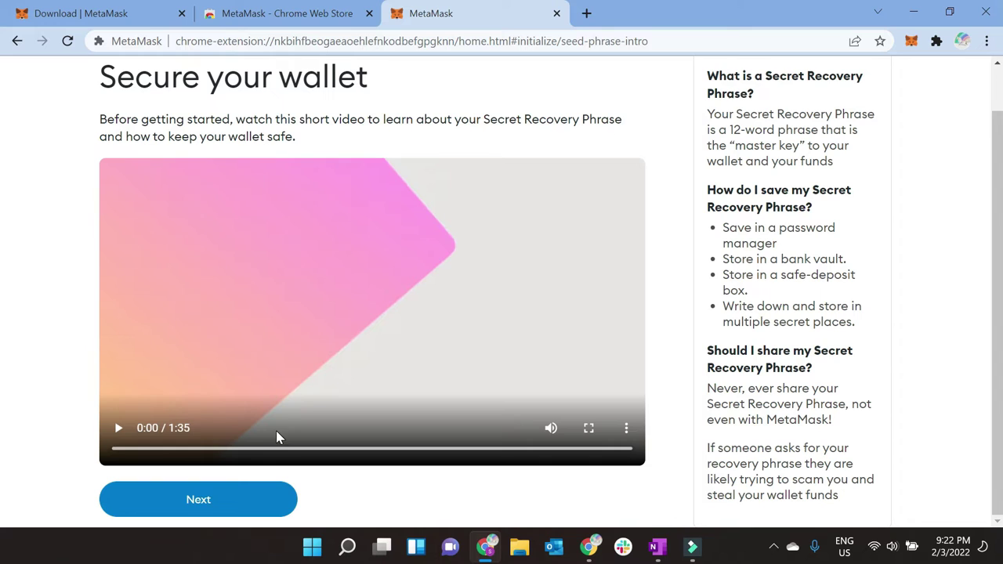
left_click(203, 504)
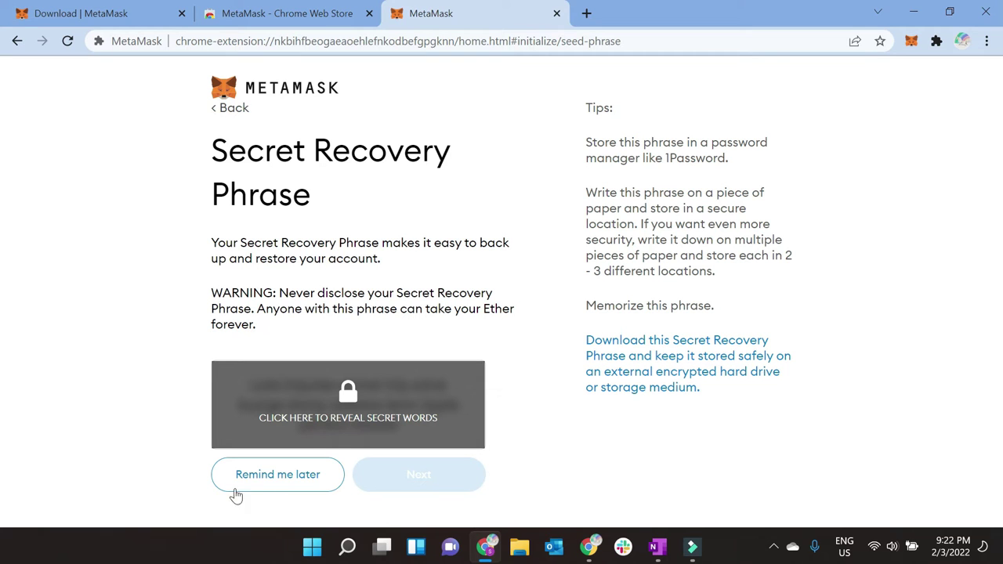
Step: Postpone the recovery phrase backup and dismiss the What's new announcement
left_click(290, 482)
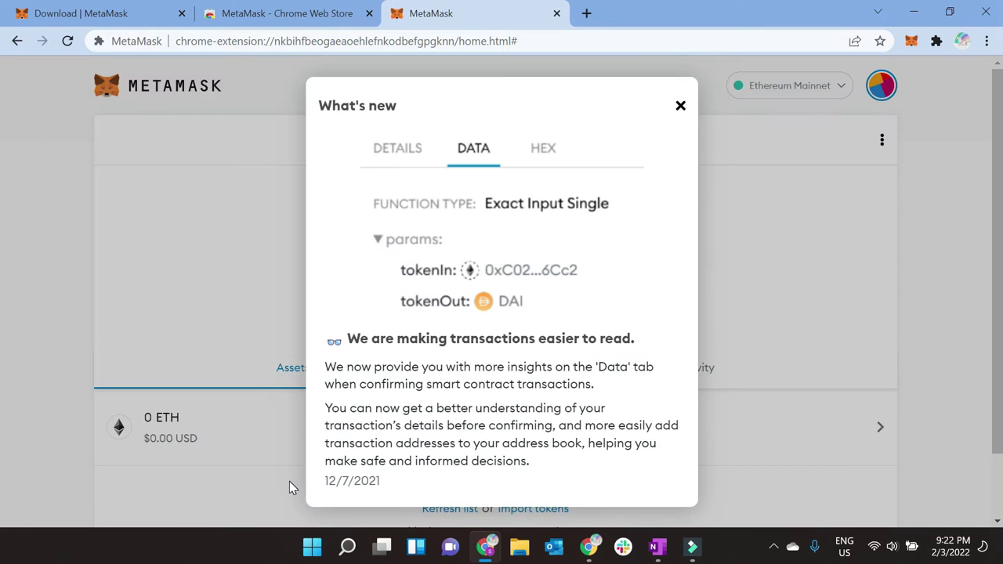
left_click(679, 107)
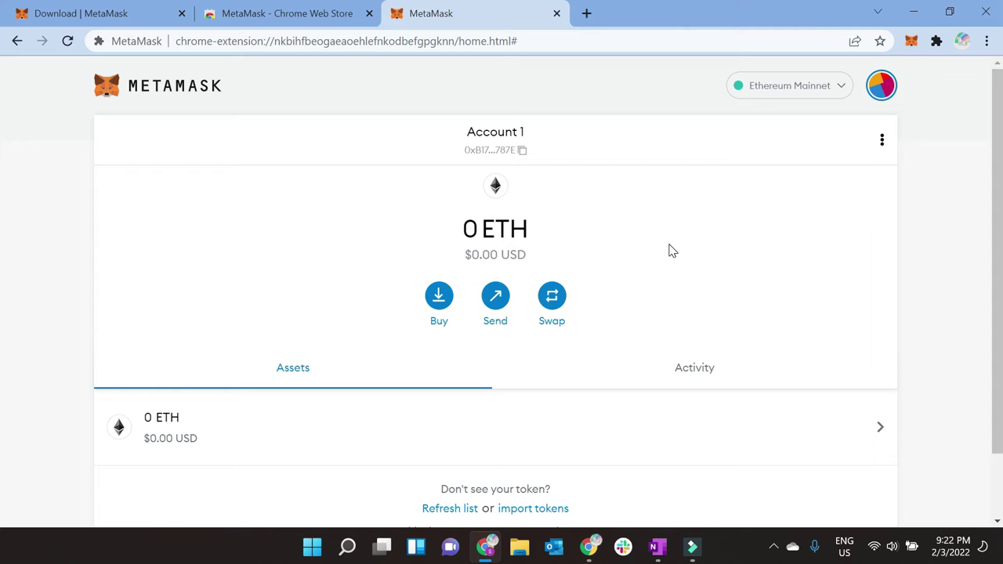
scroll(666, 258, "down", 2)
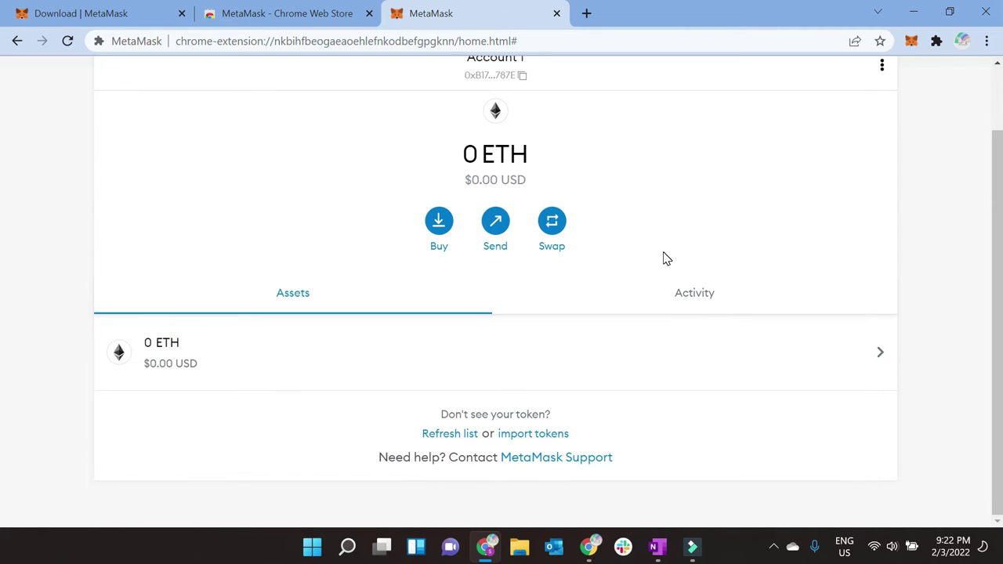
scroll(666, 258, "up", 2)
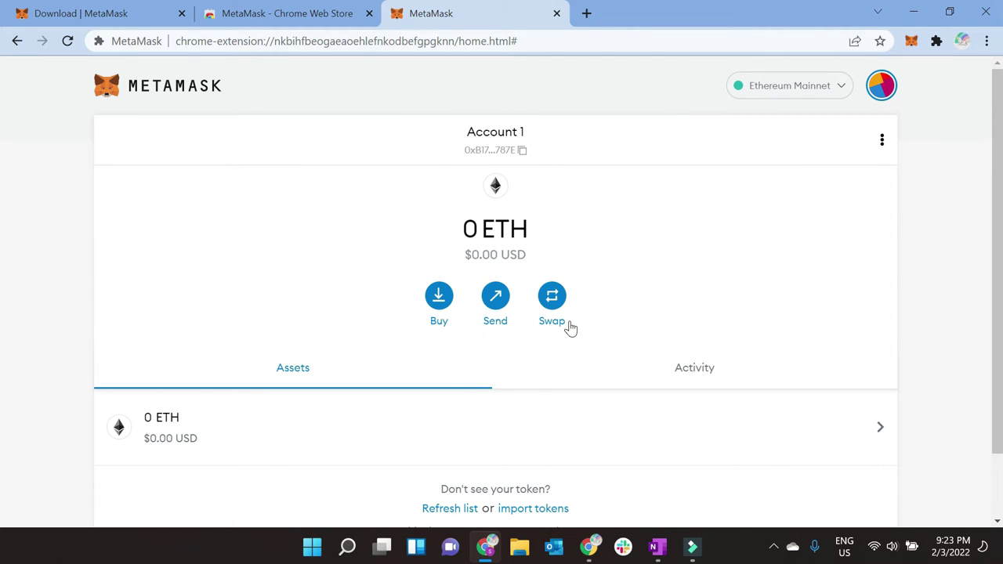
scroll(574, 329, "down", 2)
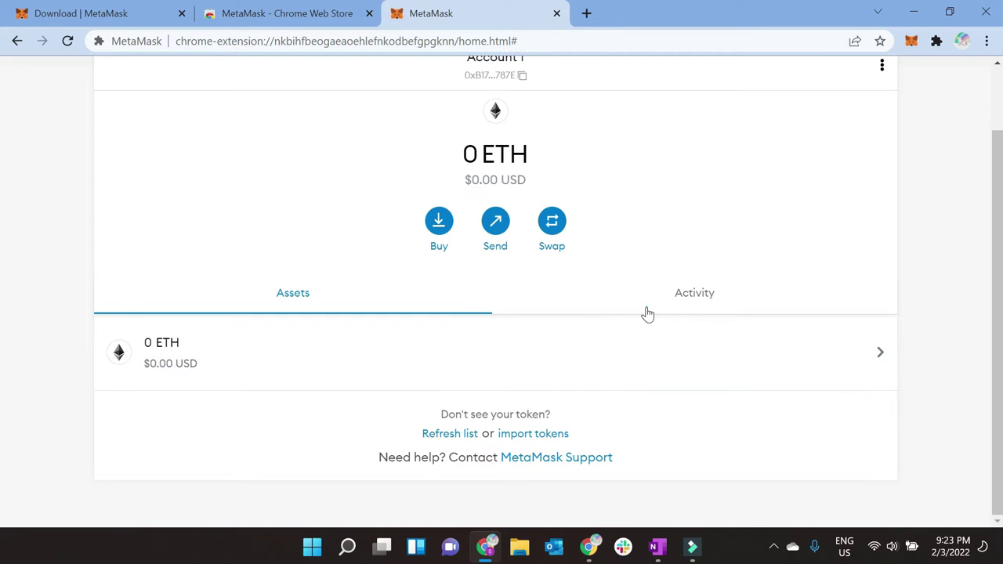
Step: Check the empty Activity and Assets tabs, then show the network list
left_click(646, 310)
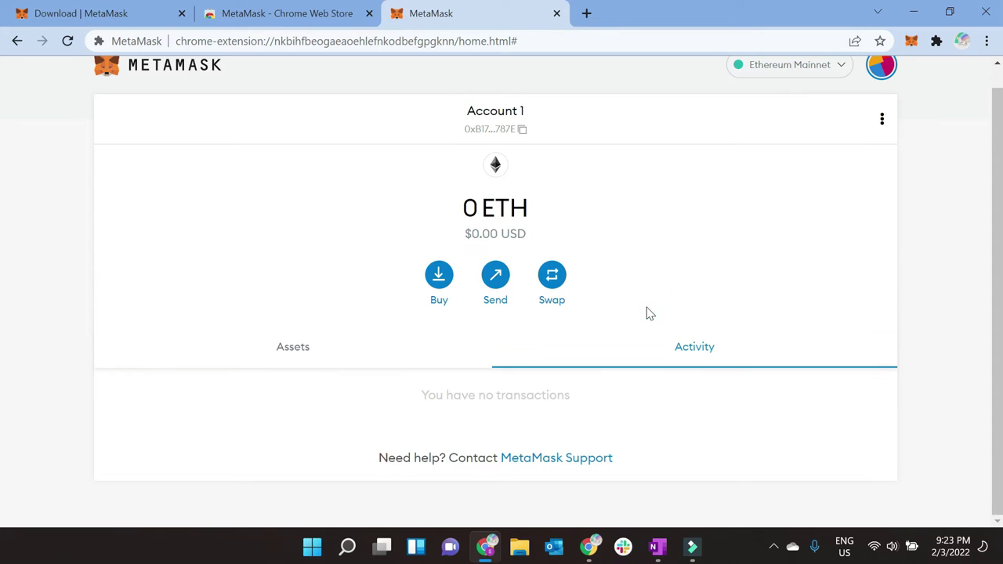
left_click(400, 354)
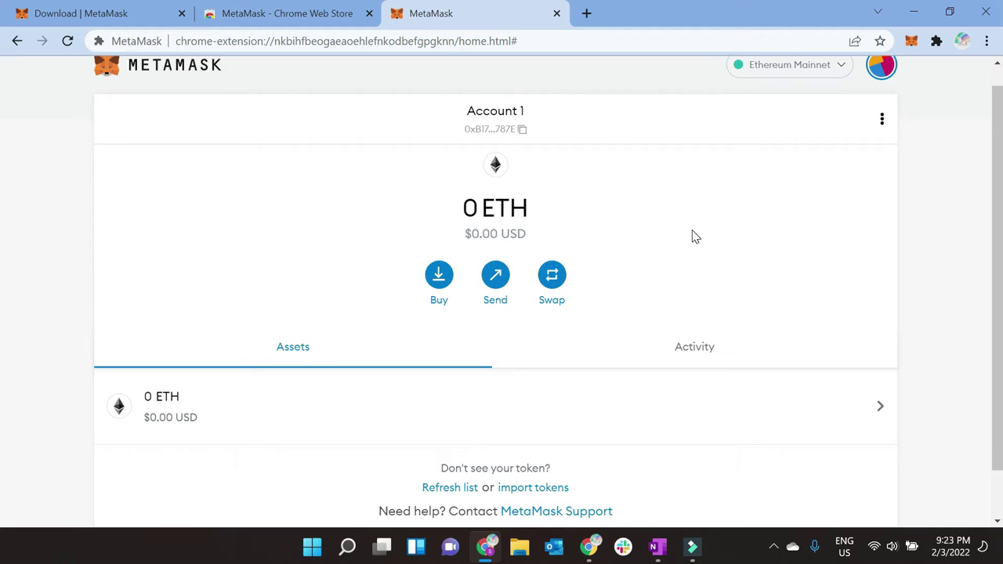
scroll(721, 203, "up", 1)
left_click(793, 88)
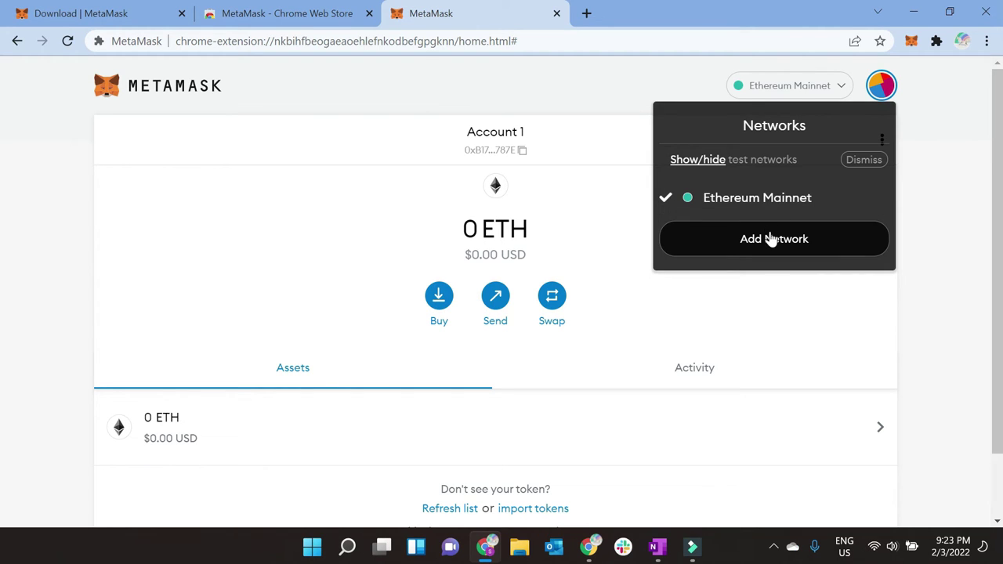
Step: Start adding a network and scroll Polygon's guide to the manual Polygon Mainnet settings
left_click(772, 239)
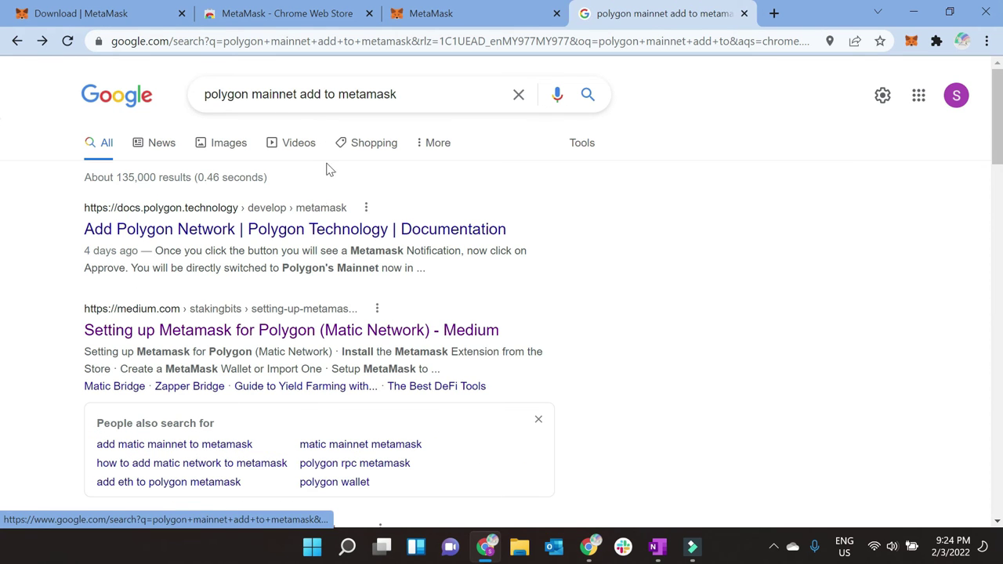
left_click(328, 224)
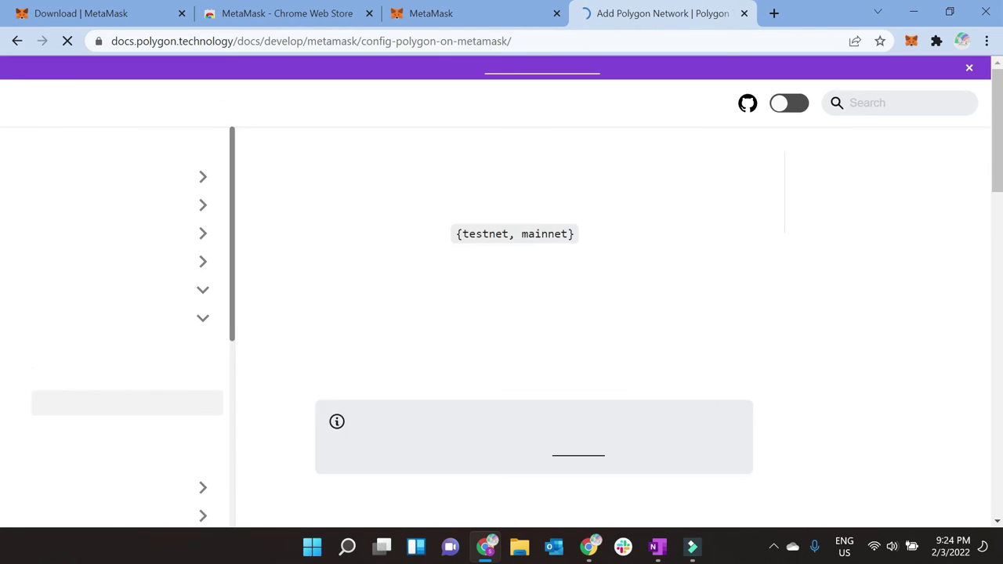
scroll(430, 274, "down", 3)
scroll(429, 275, "down", 1)
scroll(429, 275, "down", 1)
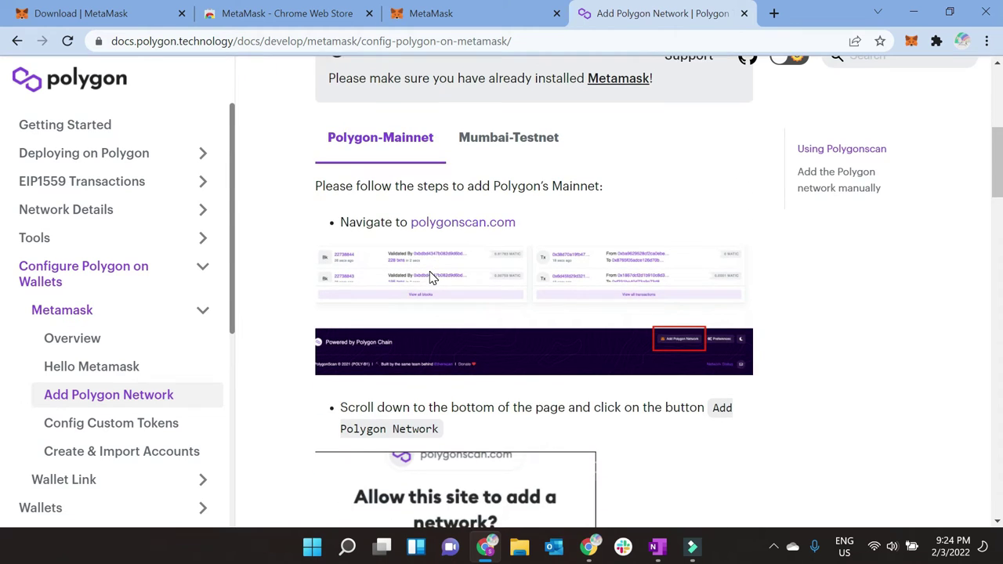
scroll(429, 276, "down", 2)
scroll(429, 276, "down", 1)
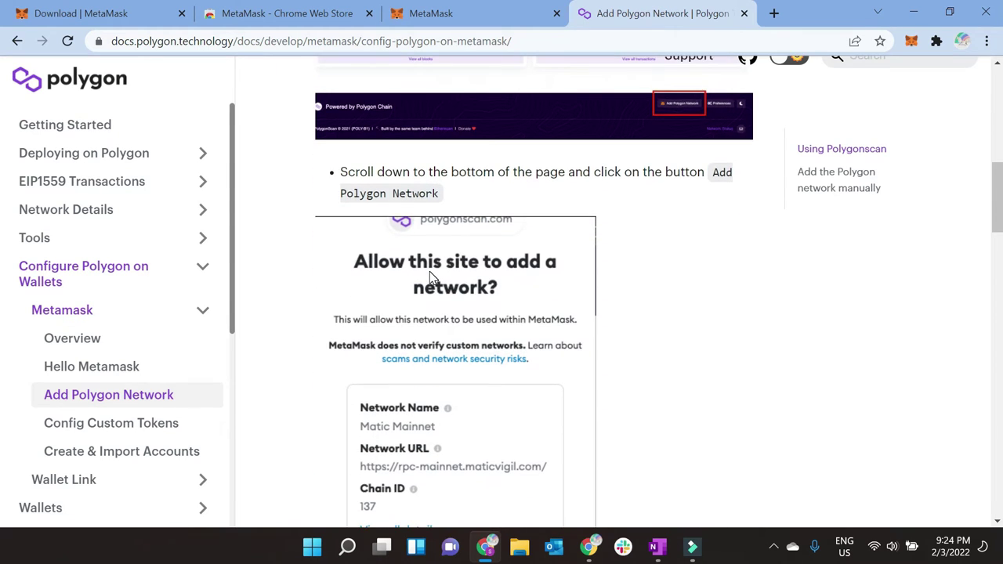
scroll(429, 274, "down", 3)
scroll(430, 274, "down", 2)
scroll(430, 274, "down", 2)
scroll(430, 280, "down", 2)
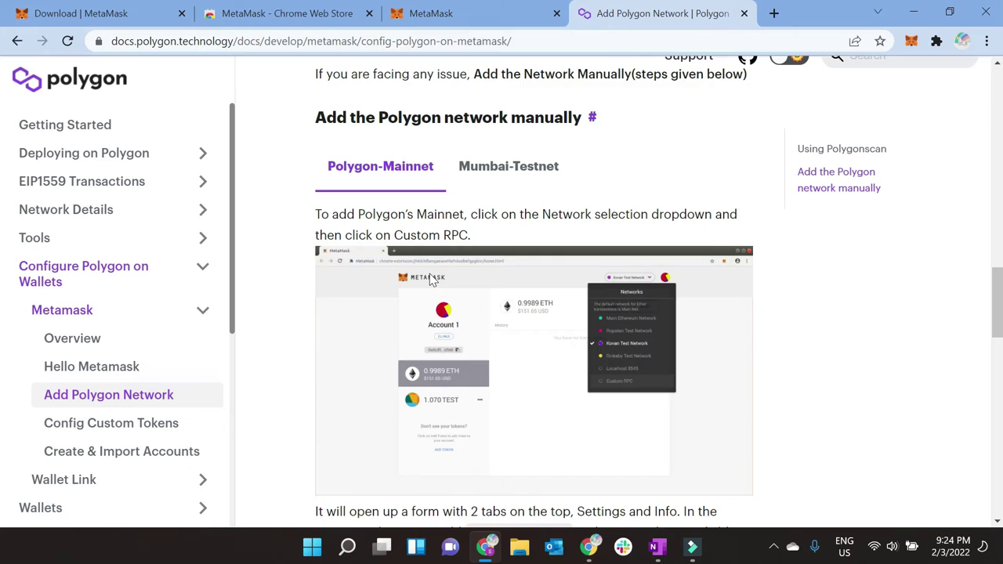
scroll(430, 279, "down", 3)
scroll(433, 270, "down", 2)
scroll(436, 262, "down", 1)
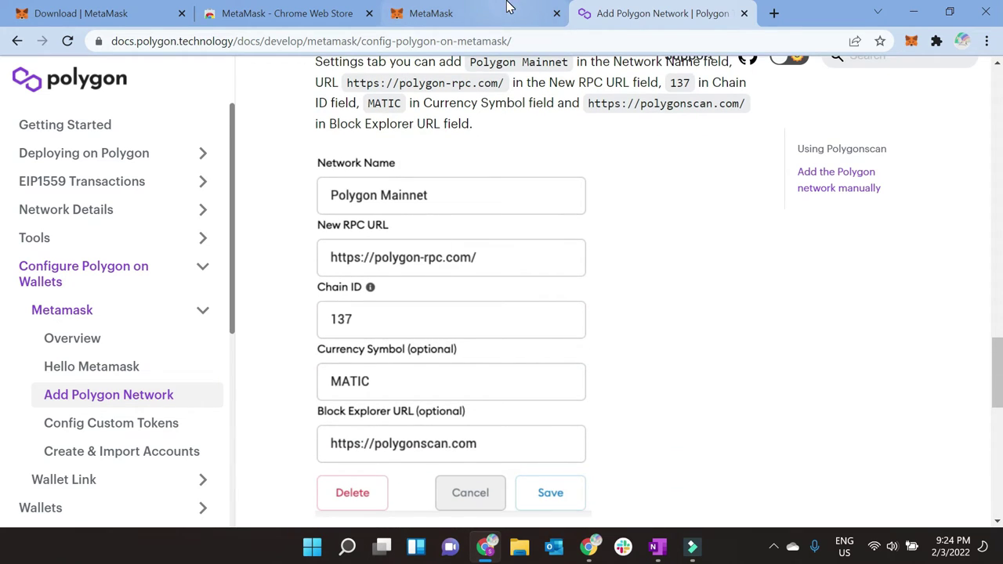
scroll(367, 277, "up", 1)
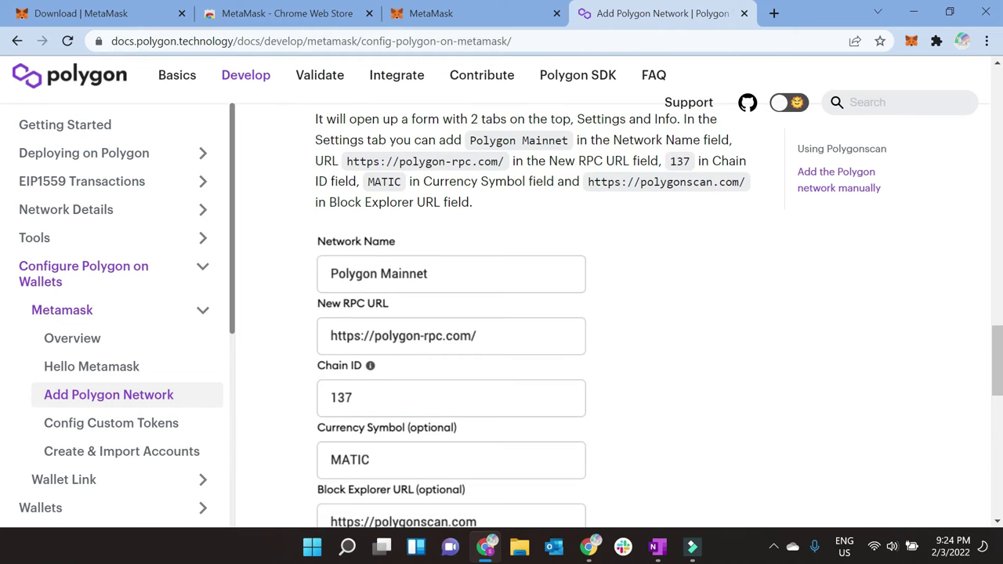
left_click_drag(468, 141, 569, 153)
key("ctrl+c")
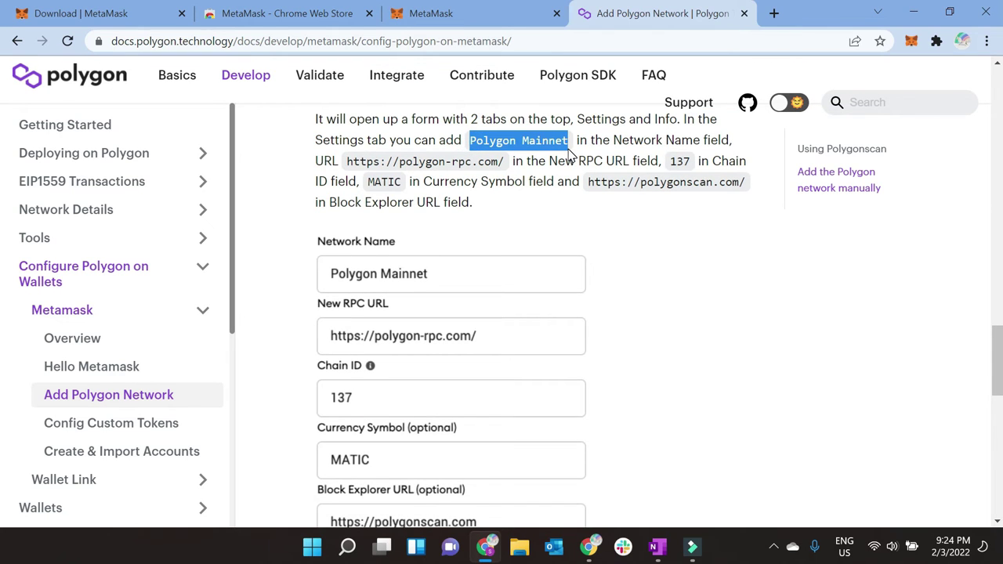
left_click(486, 14)
key("ctrl+v")
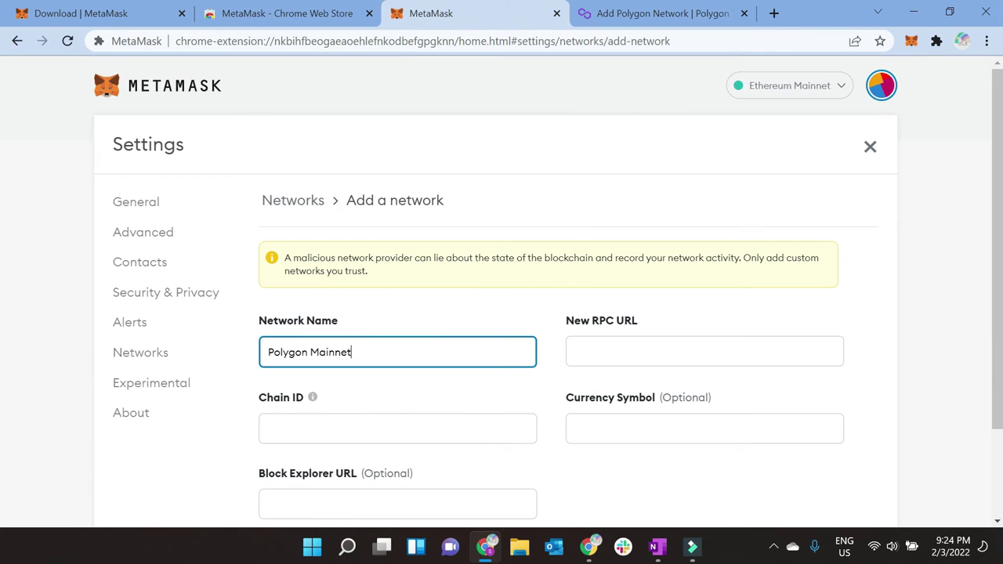
left_click(619, 14)
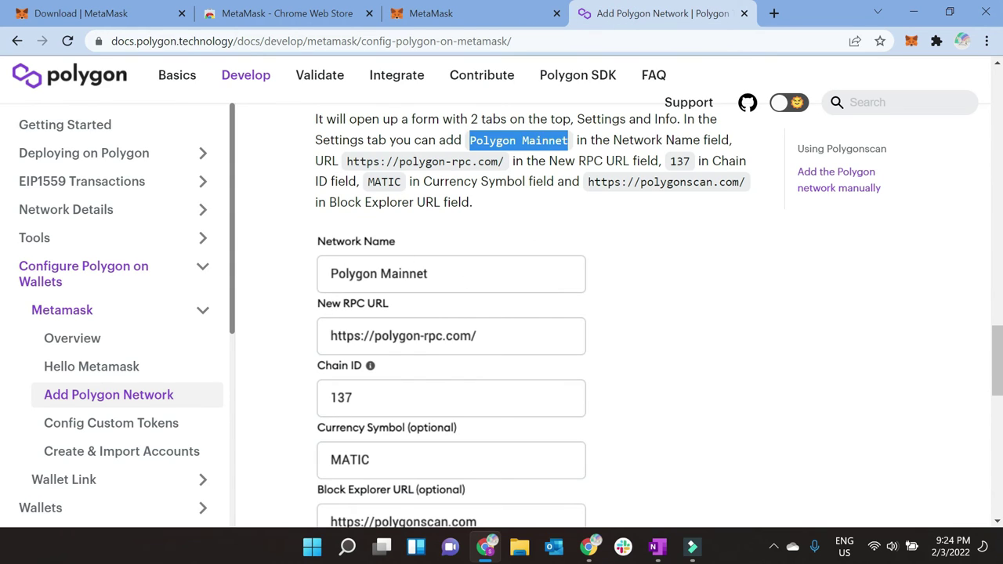
left_click_drag(347, 162, 504, 163)
key("ctrl+c")
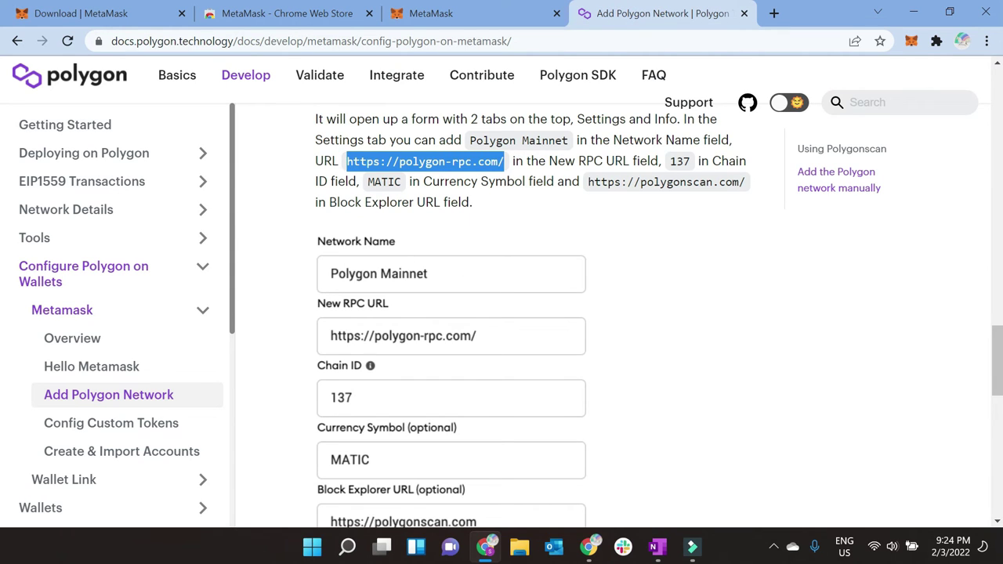
left_click(494, 14)
left_click(609, 351)
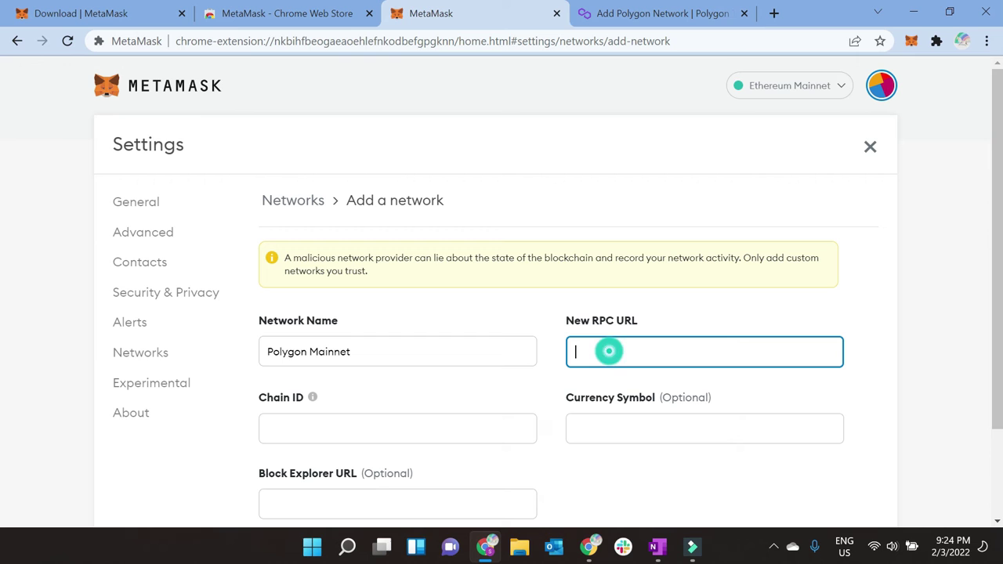
key("ctrl+v")
Step: Enter chain ID 137 in the new network form
left_click(619, 13)
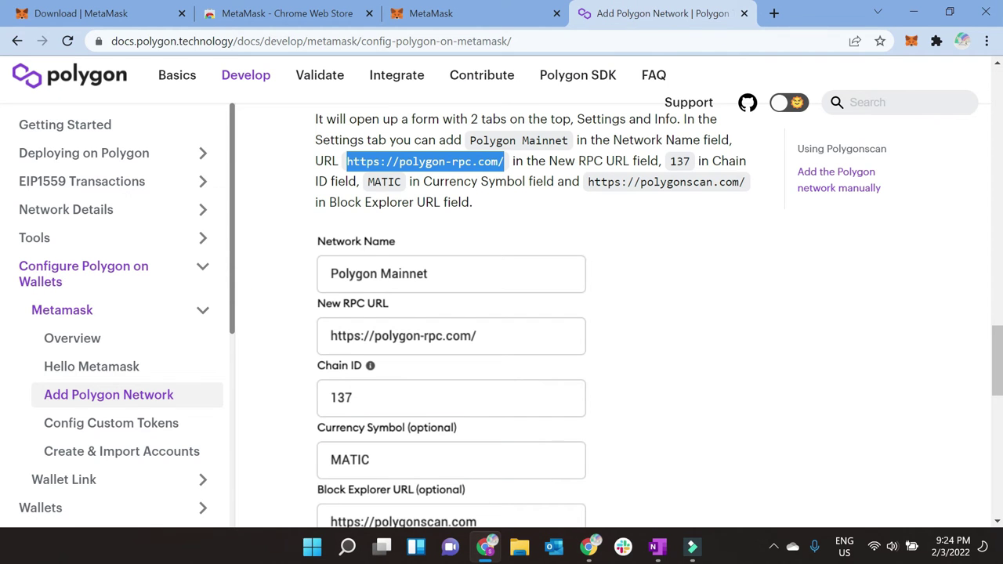
left_click(513, 14)
left_click(402, 419)
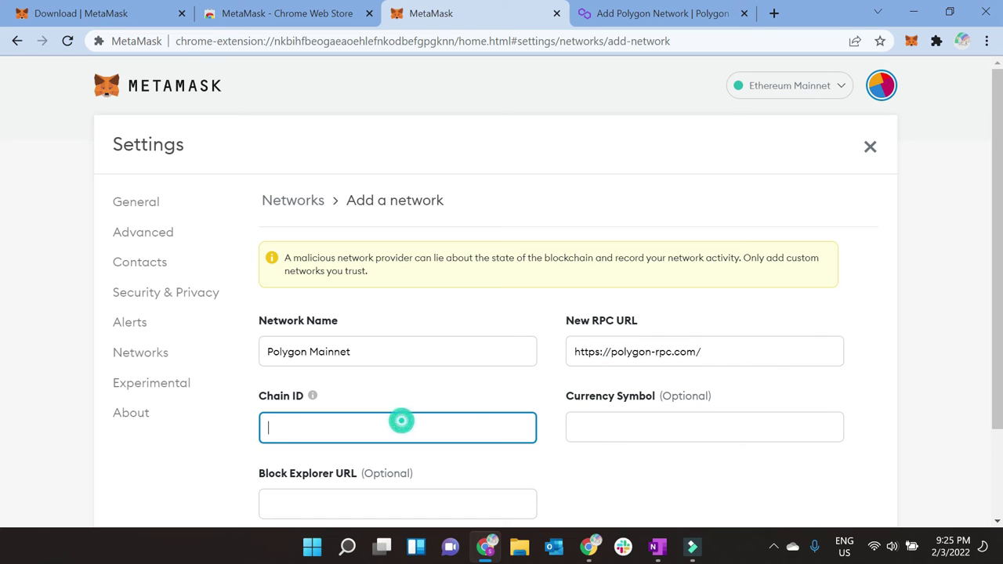
type("137")
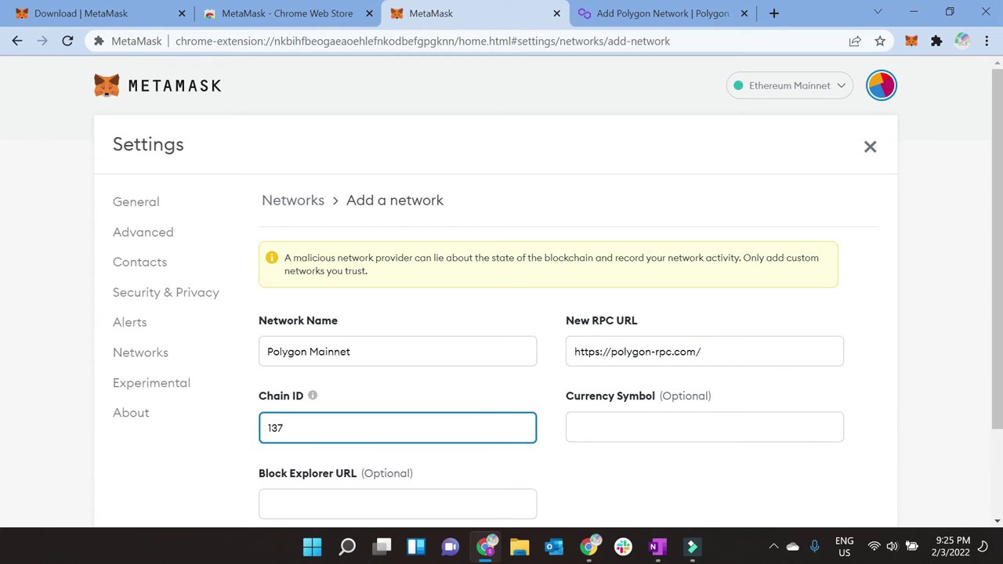
Step: Paste the PolygonScan explorer URL, set currency symbol MATIC, and save the network
left_click(627, 11)
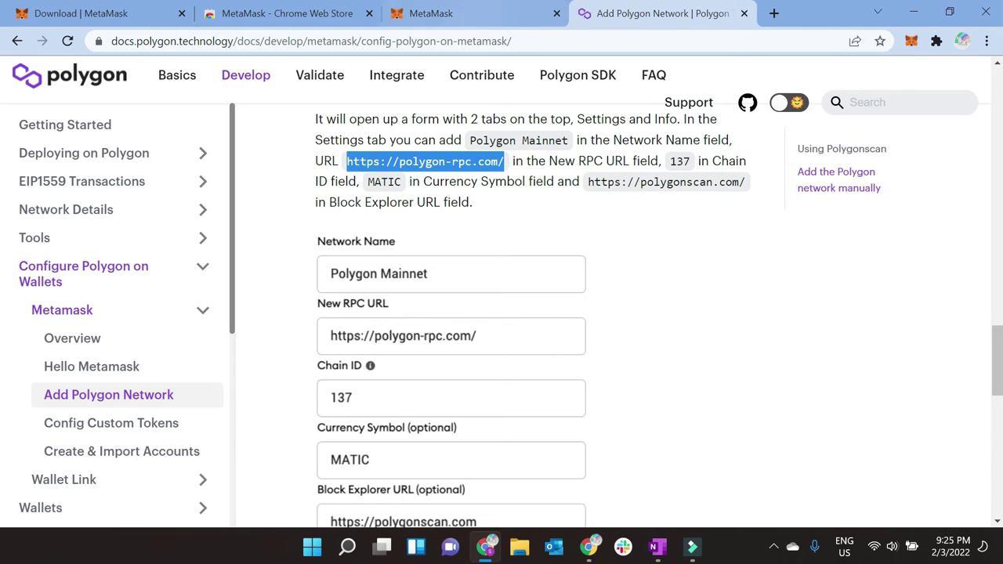
left_click_drag(589, 182, 740, 182)
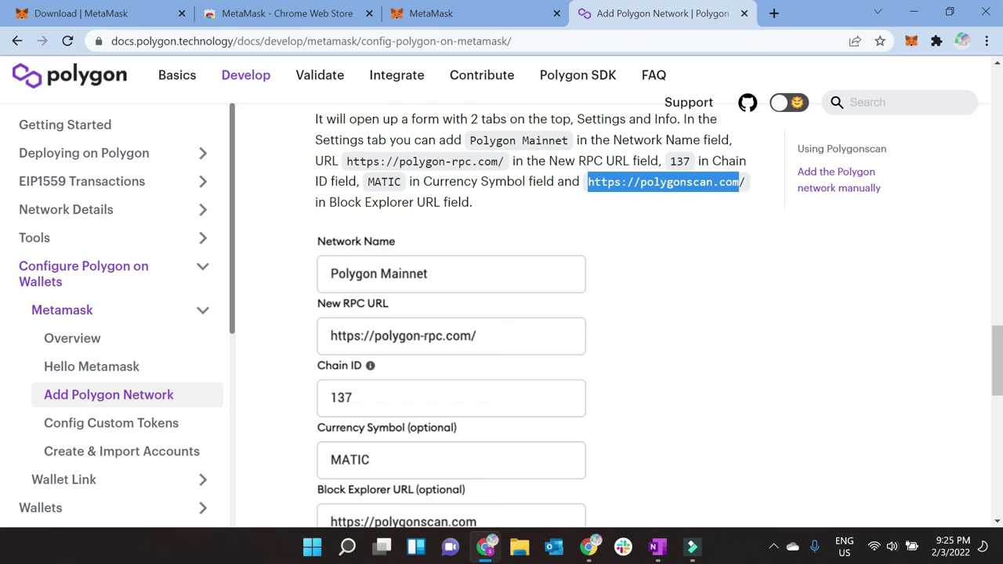
left_click(511, 16)
scroll(462, 414, "down", 2)
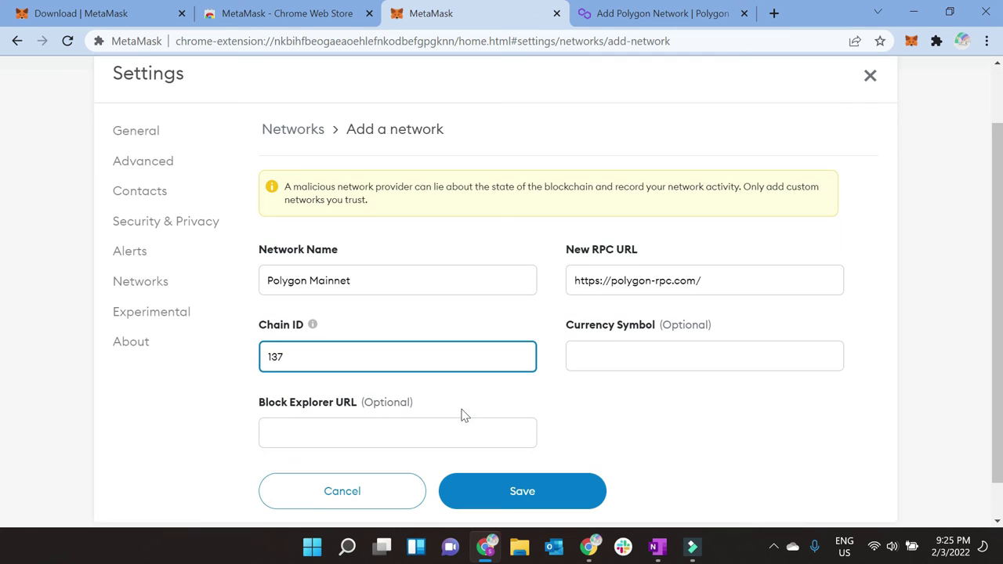
left_click(454, 424)
type("https://polygonscan.com/")
left_click(602, 349)
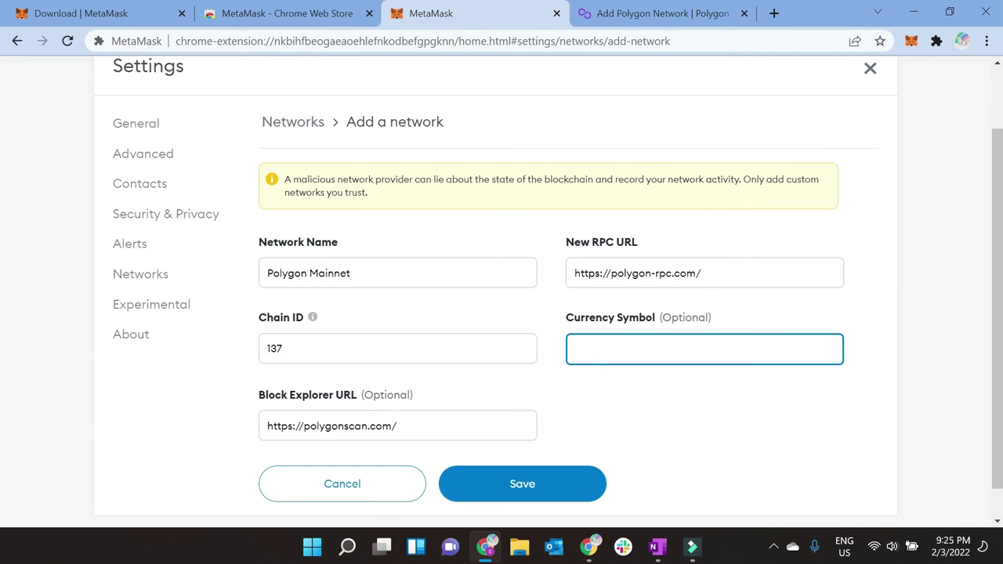
type("MATIC")
left_click(522, 486)
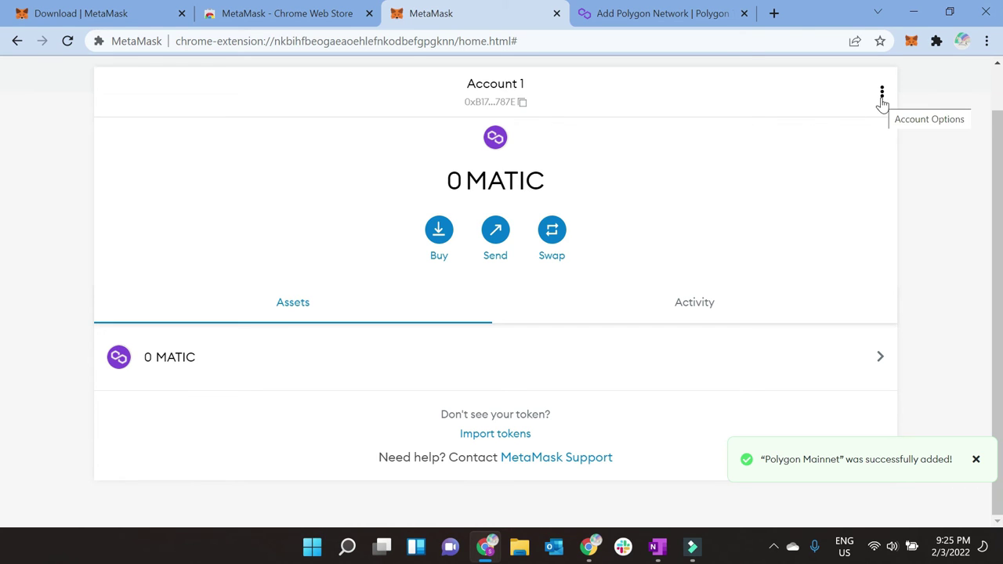
Step: Switch the wallet to Ethereum Mainnet, then back to Polygon Mainnet
scroll(881, 102, "up", 1)
left_click(841, 93)
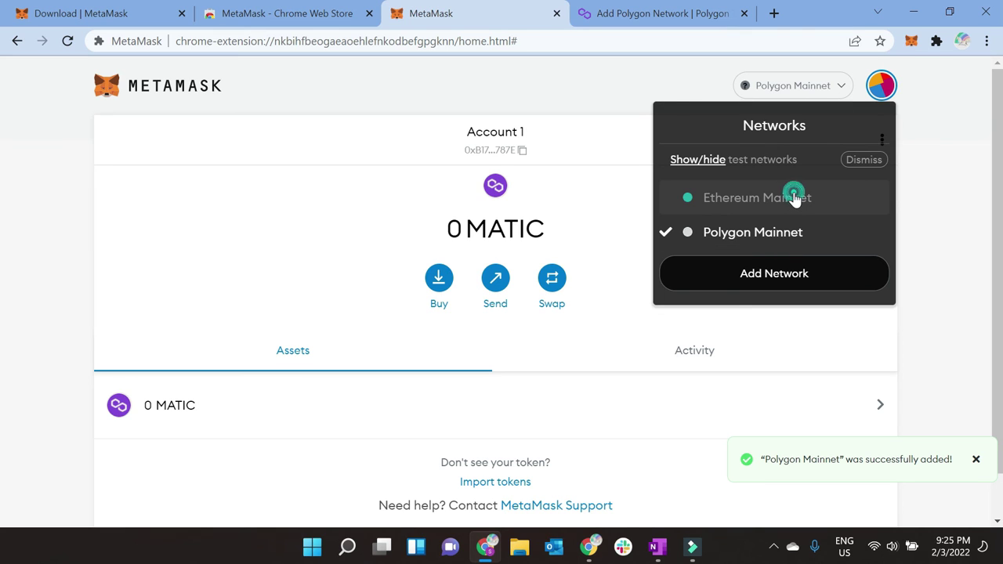
left_click(793, 196)
left_click(805, 93)
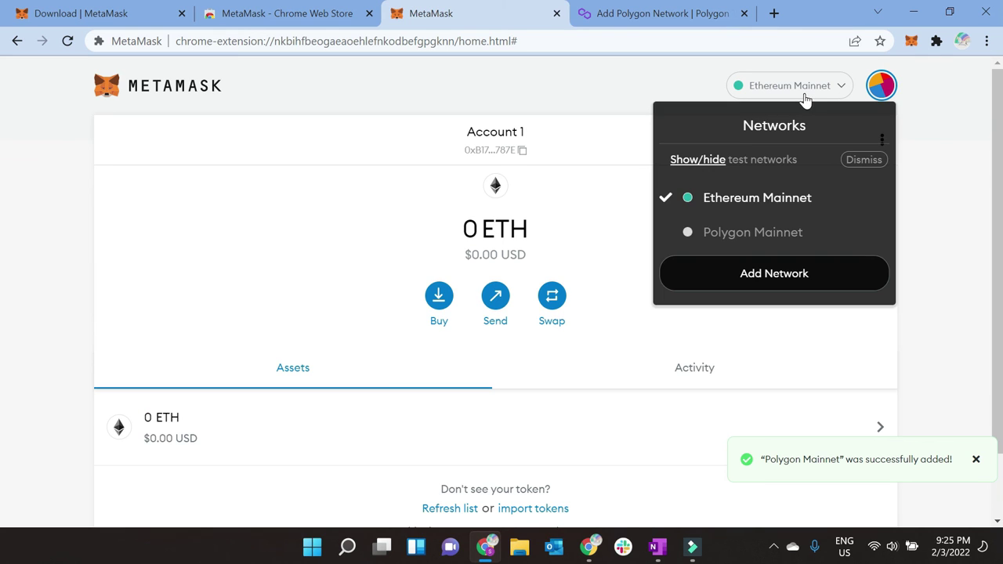
left_click(792, 235)
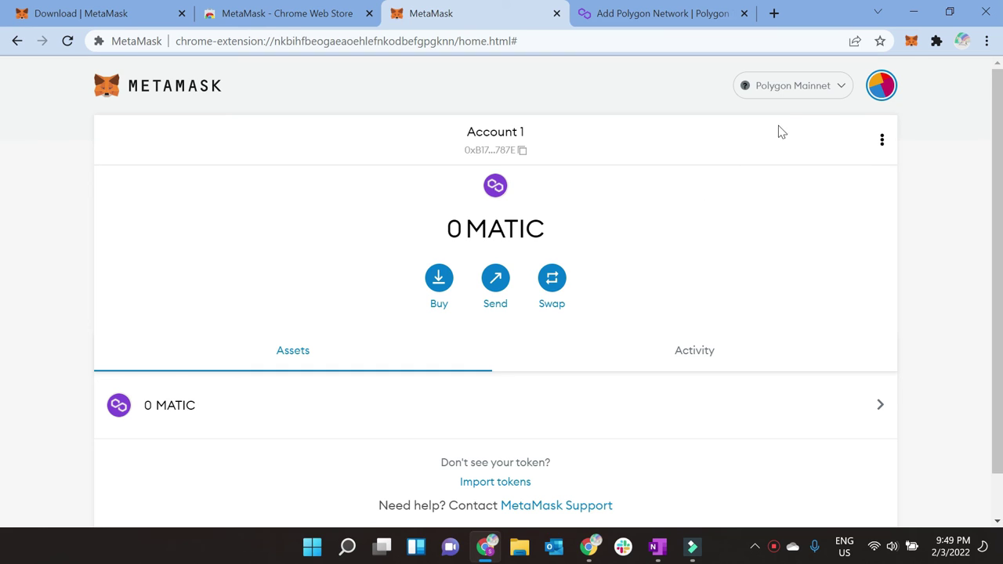
Step: In the toolbar popup, switch to Ethereum Mainnet and check its Activity and Assets tabs
left_click(909, 49)
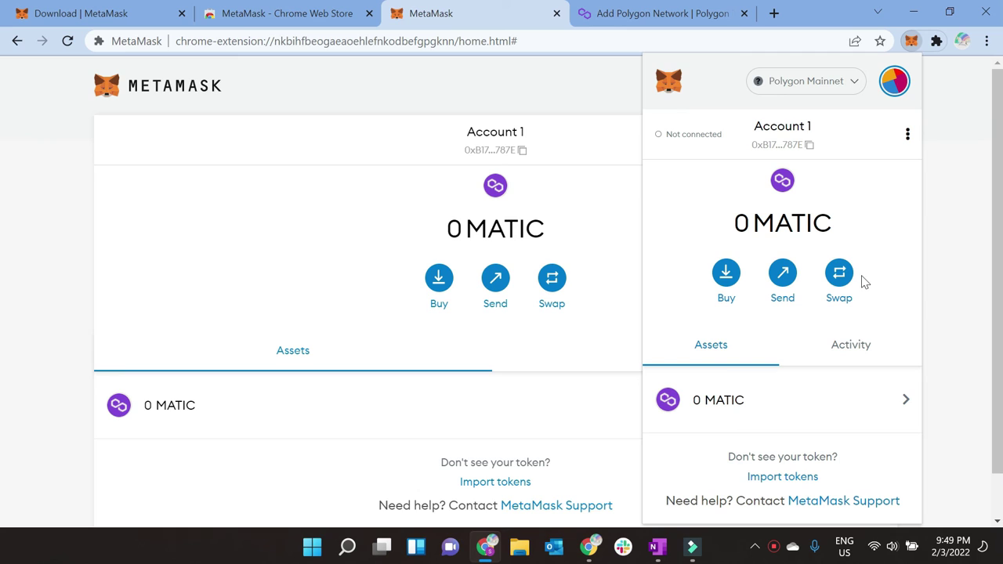
left_click(844, 92)
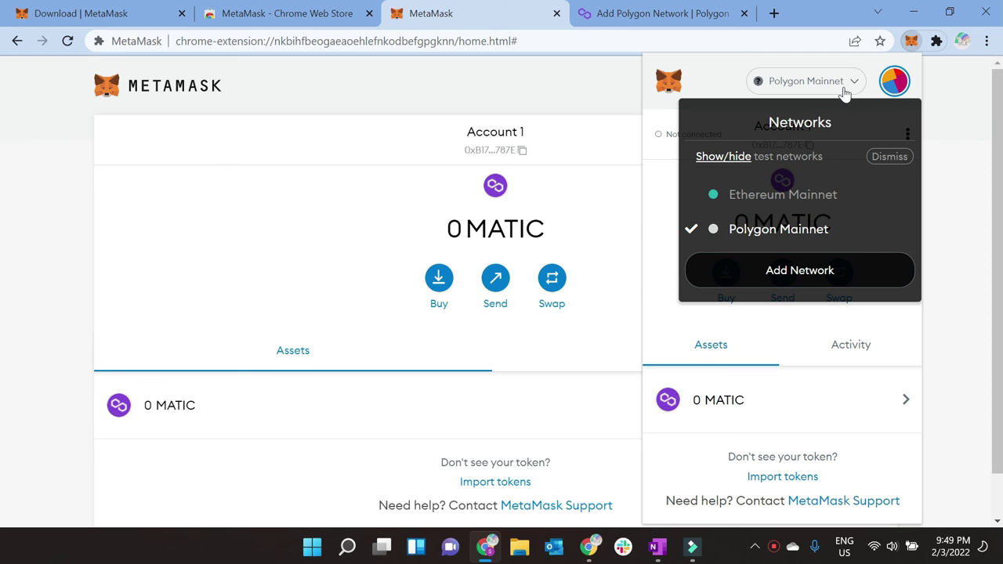
left_click(811, 195)
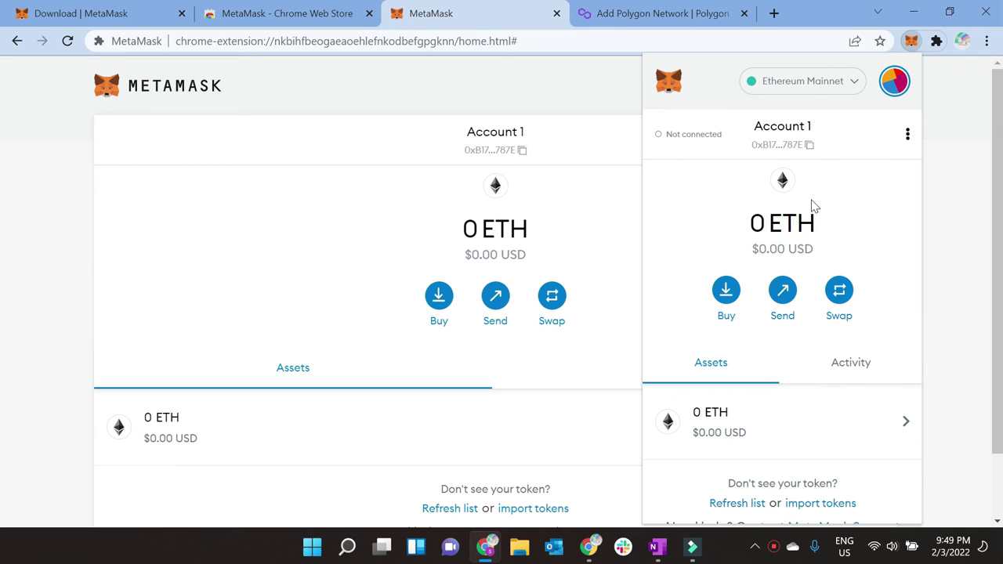
left_click(828, 378)
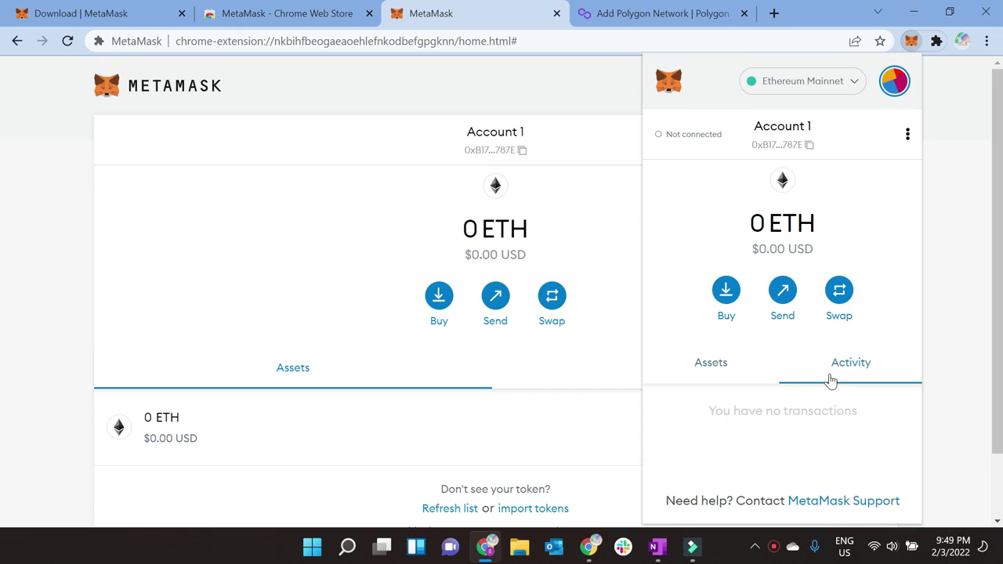
left_click(742, 381)
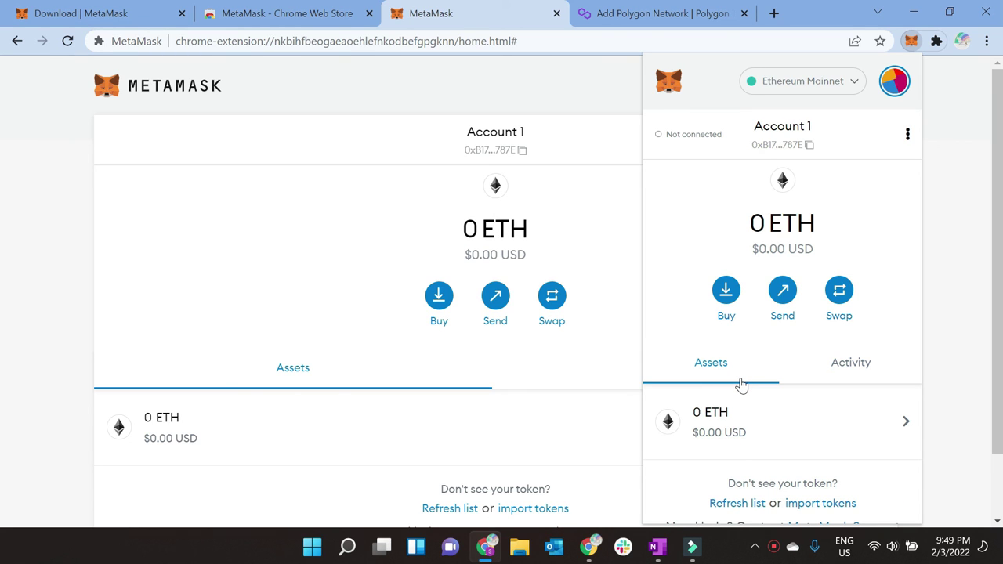
scroll(705, 462, "down", 1)
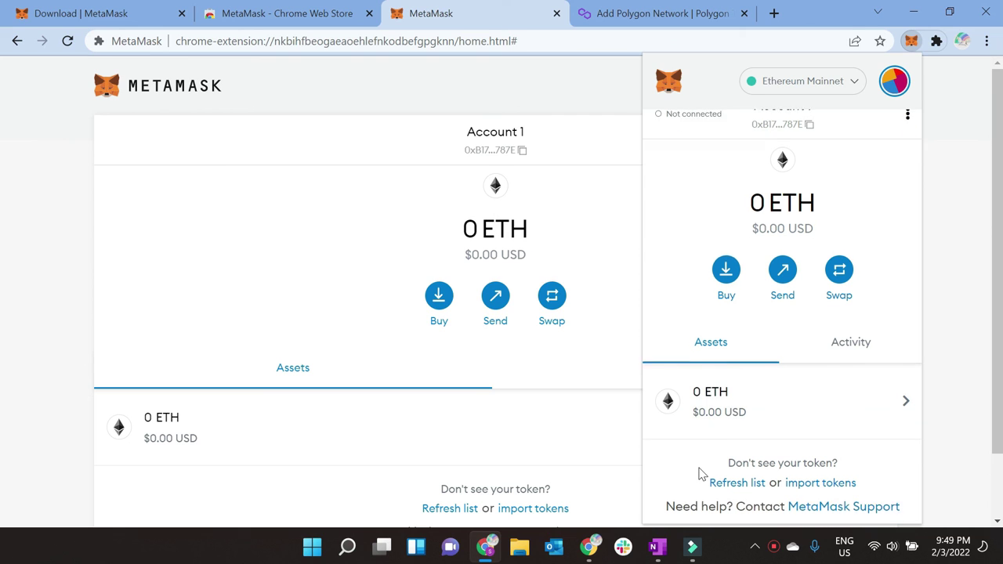
Step: Open Import Tokens, review the empty Custom Token form, then close the panel
left_click(817, 477)
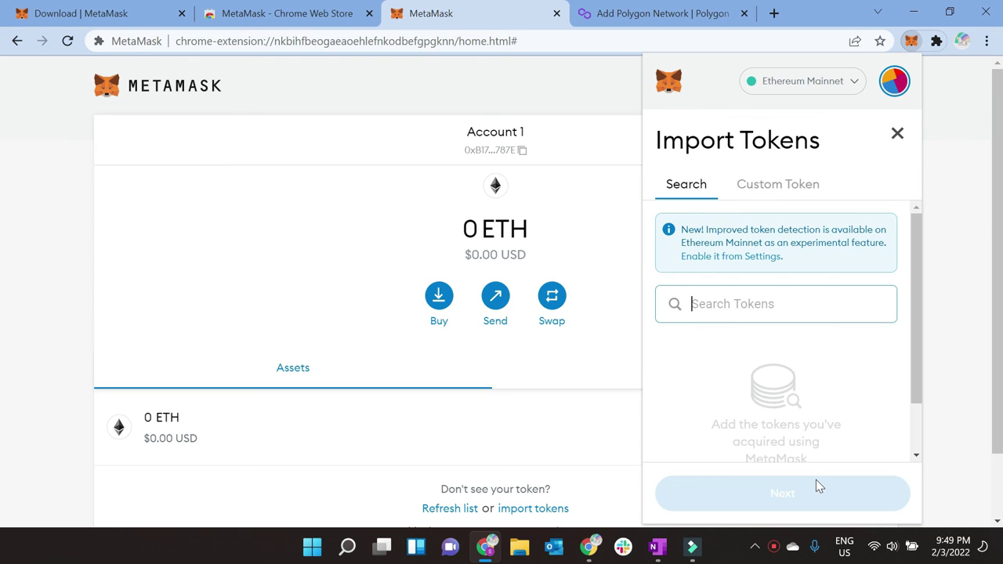
left_click(756, 192)
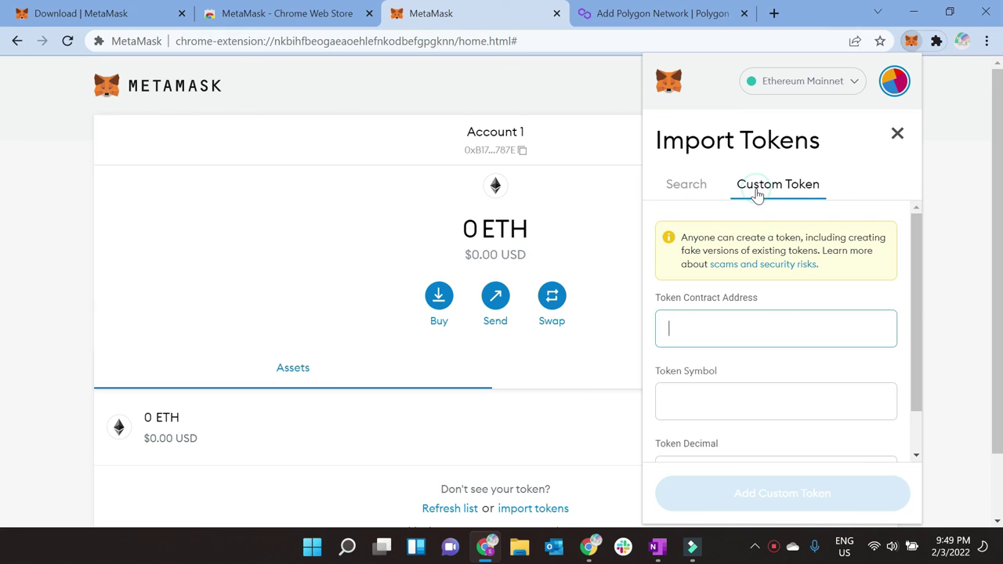
scroll(764, 329, "down", 1)
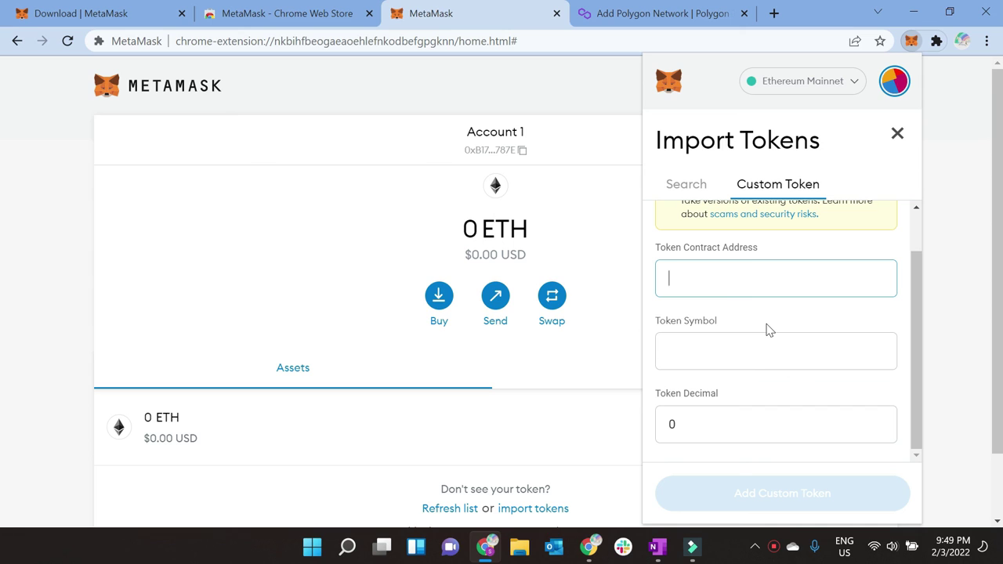
left_click(897, 134)
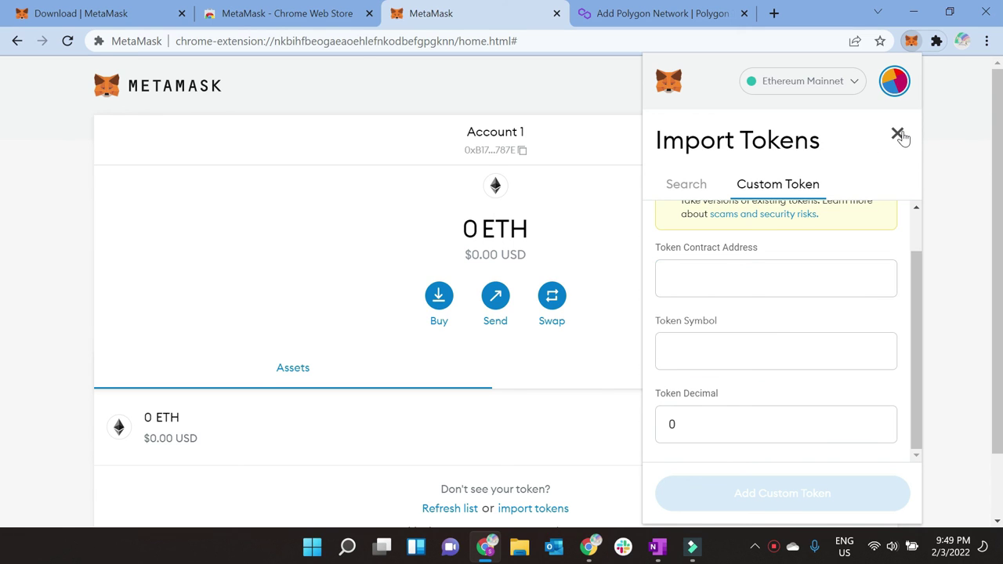